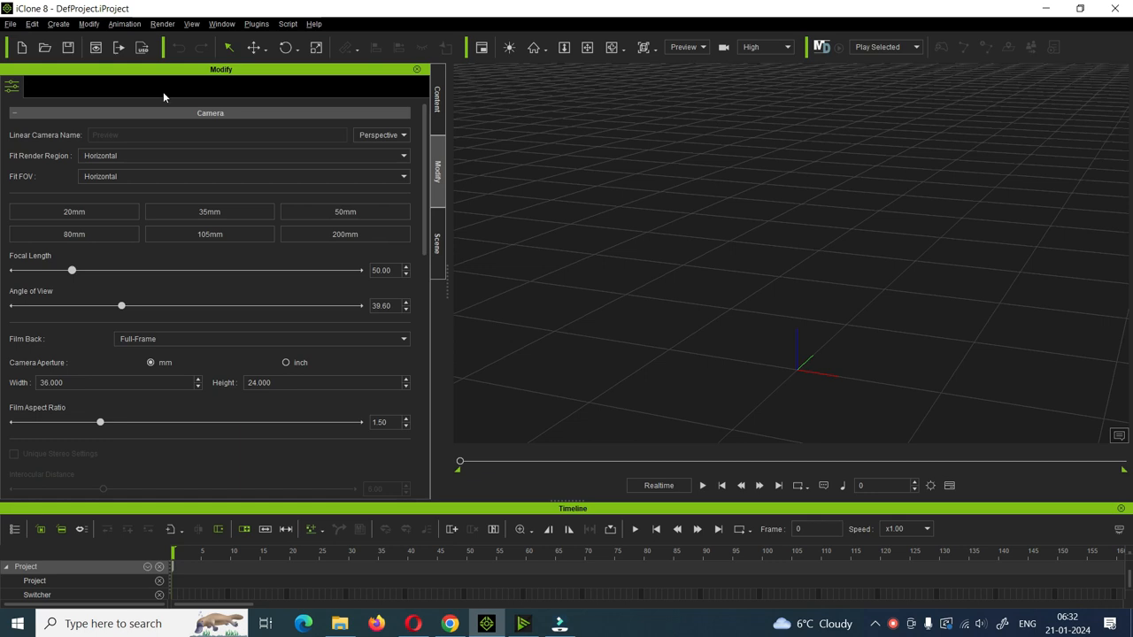
Add the Kevin ActorSCAN character from the ActorCore Crowd templates to the scene.
{"action": "left_click", "coordinate": [438, 106]}
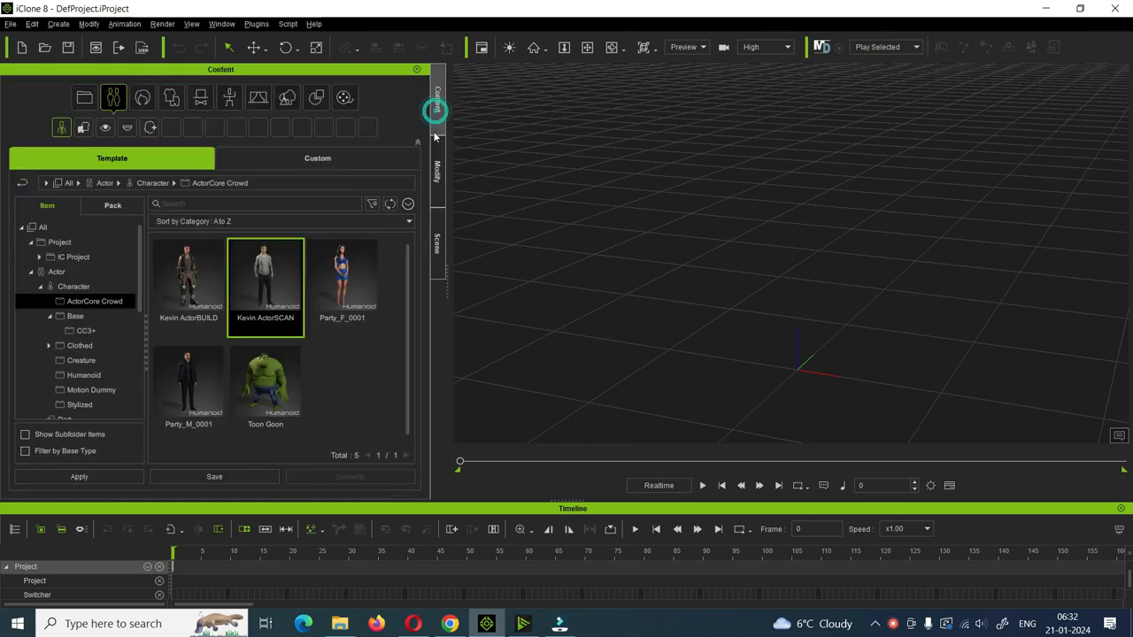
{"action": "double_click", "coordinate": [264, 282]}
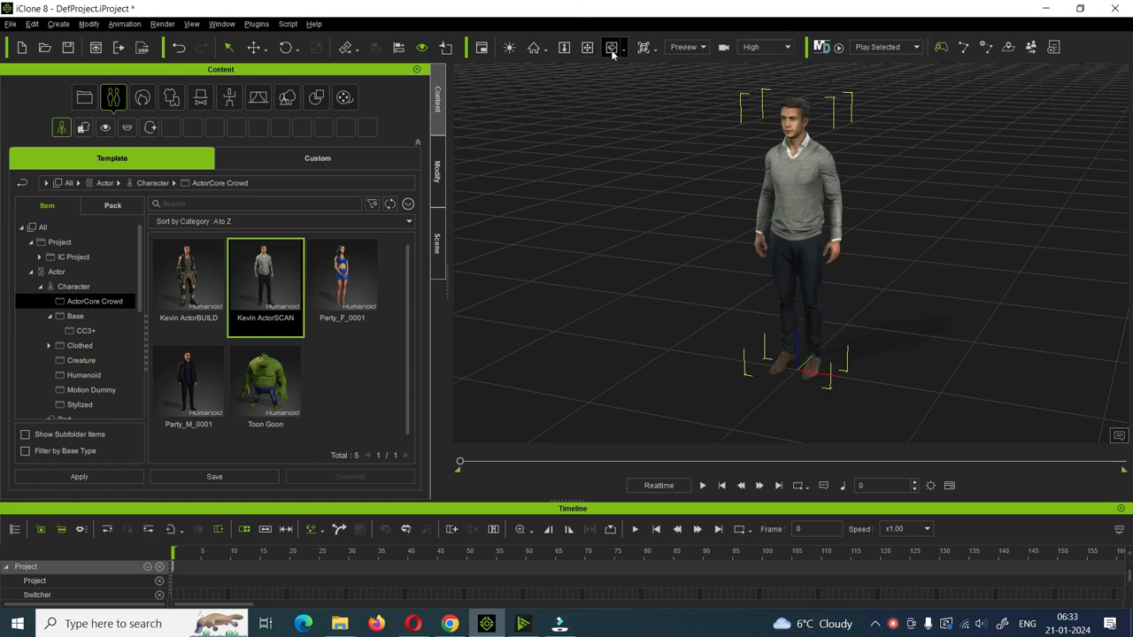
Examine the character from the front and from a raised three-quarter angle.
{"action": "left_click", "coordinate": [800, 206]}
{"action": "key", "text": "f"}
{"action": "scroll", "coordinate": [841, 213], "scroll_direction": "down", "scroll_amount": 2}
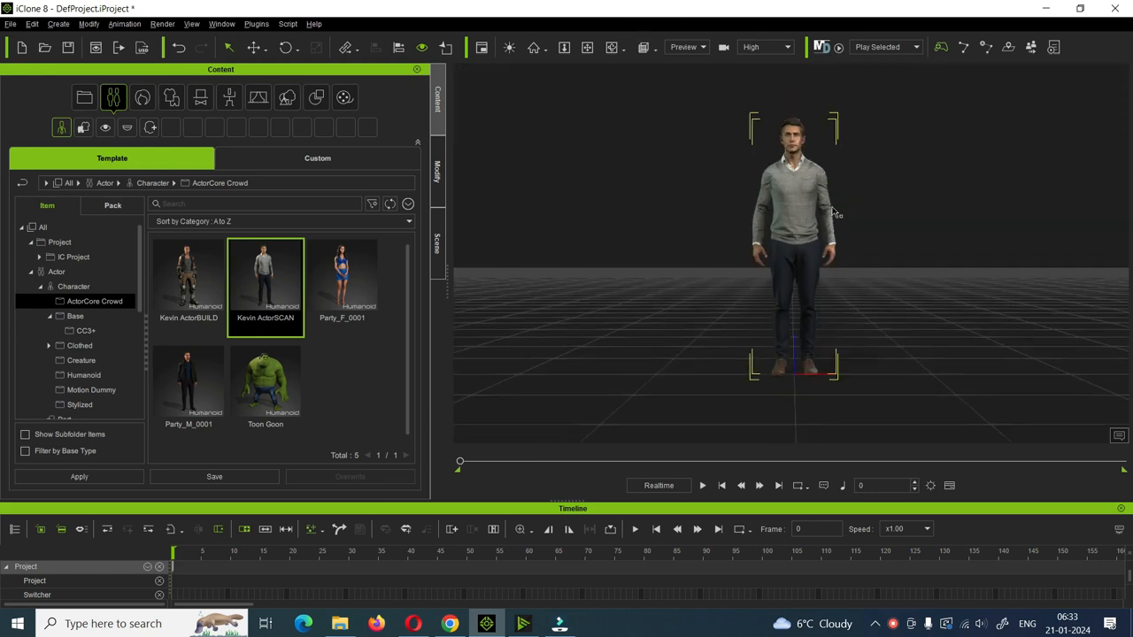
{"action": "left_click", "coordinate": [610, 46]}
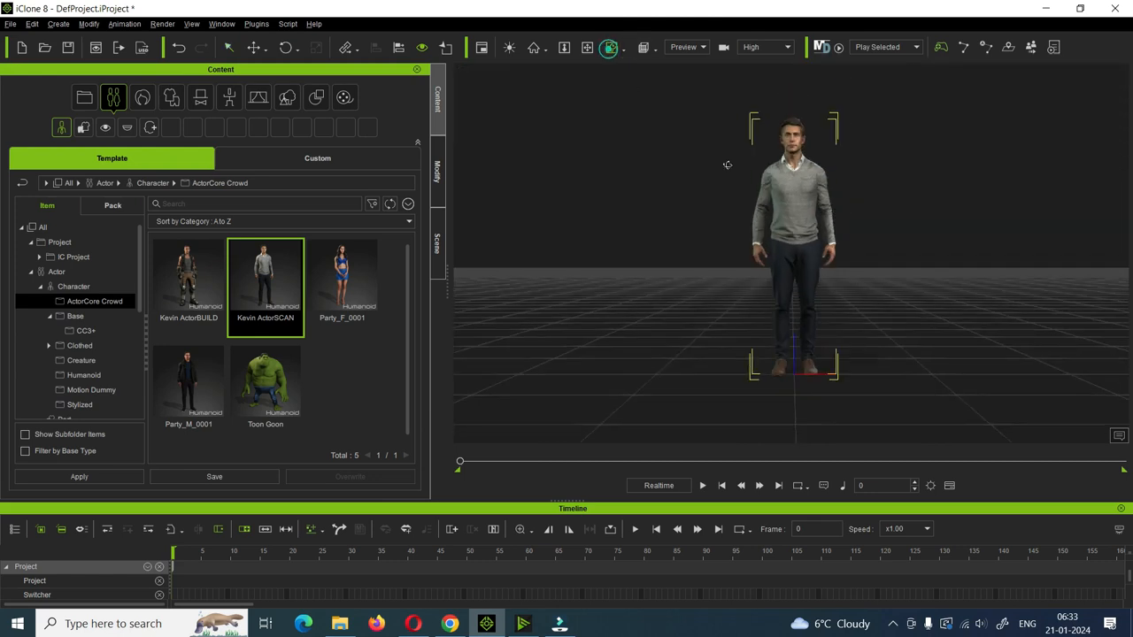
{"action": "left_click_drag", "start_coordinate": [727, 165], "coordinate": [705, 319]}
{"action": "left_click_drag", "start_coordinate": [835, 360], "coordinate": [840, 339]}
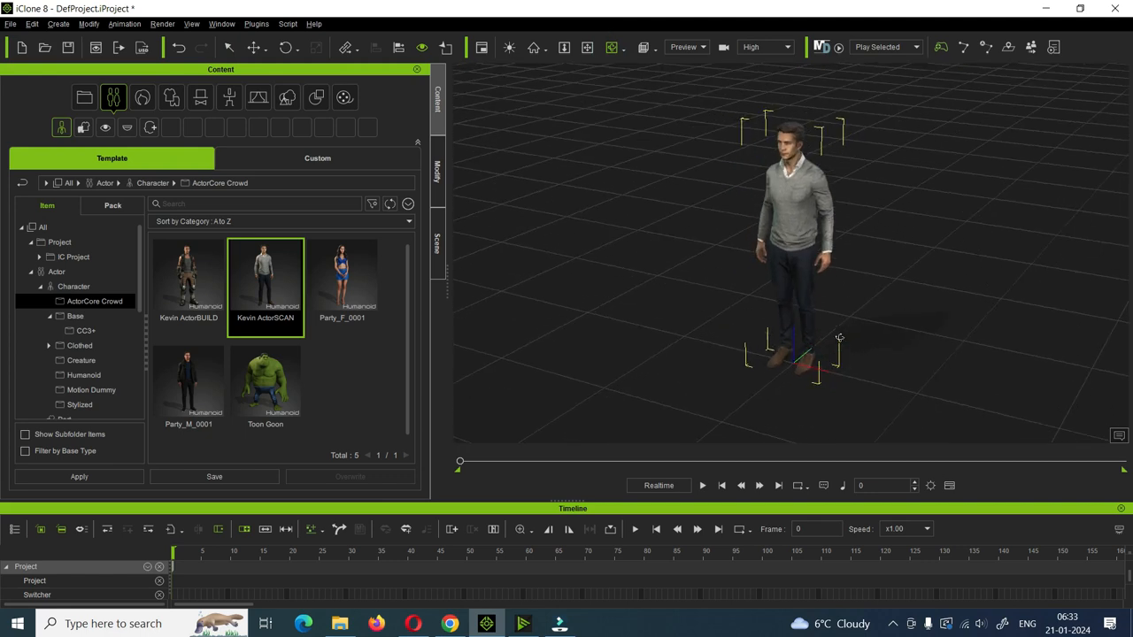
{"action": "left_click", "coordinate": [587, 47]}
{"action": "left_click_drag", "start_coordinate": [718, 319], "coordinate": [823, 333]}
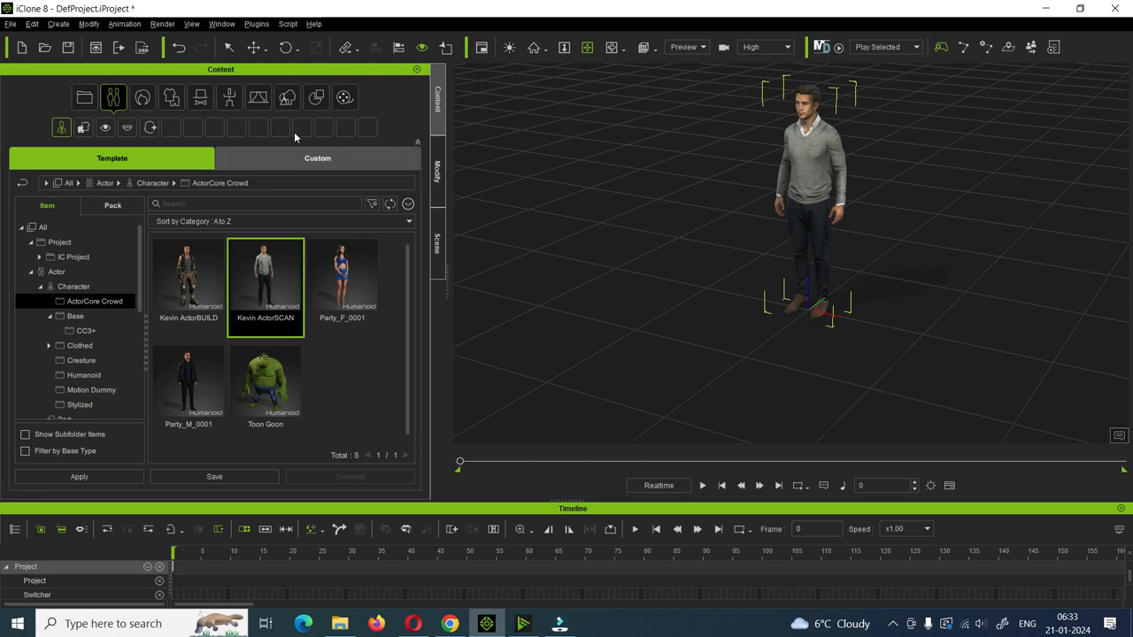
Apply the Walk Relaxed_1Start motion from the Human Male Move collection to the character.
{"action": "left_click", "coordinate": [238, 100]}
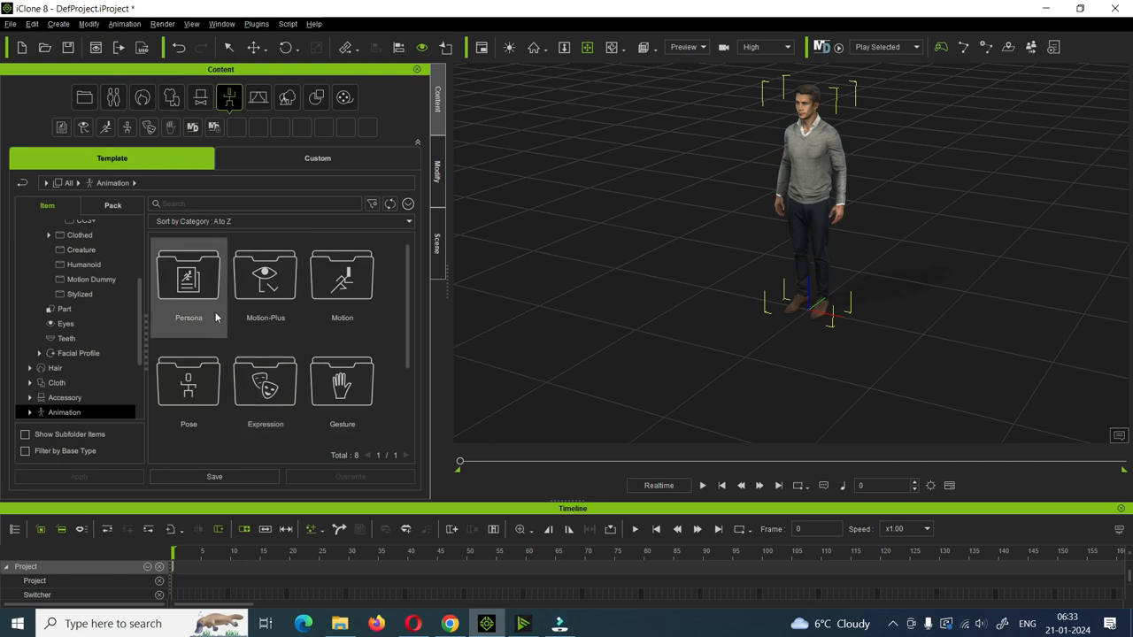
{"action": "double_click", "coordinate": [333, 300]}
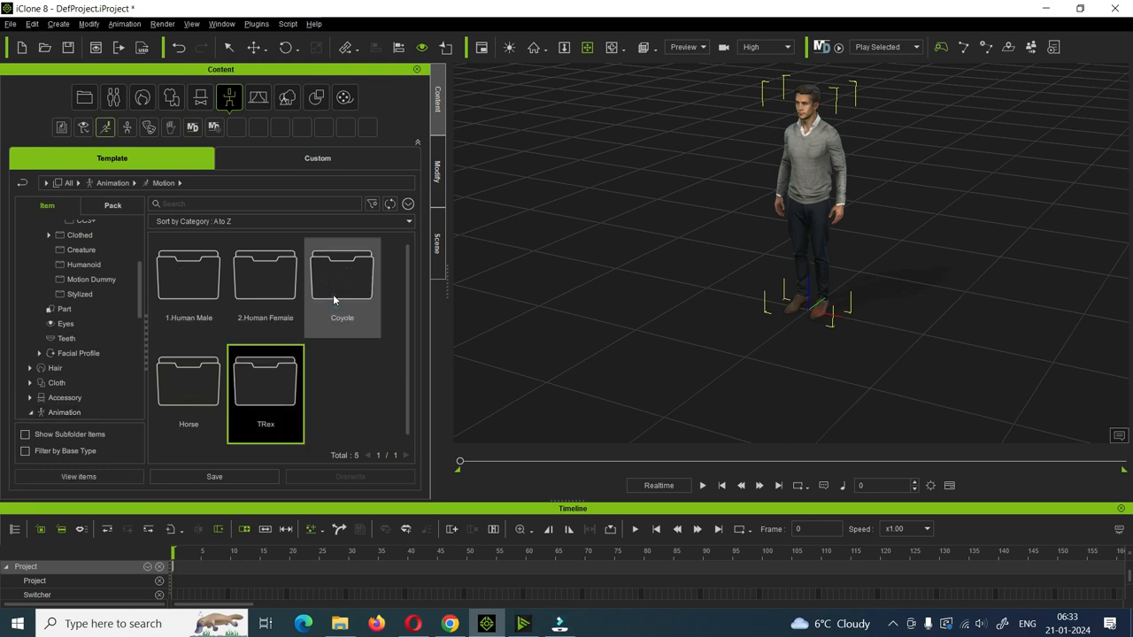
{"action": "double_click", "coordinate": [202, 292]}
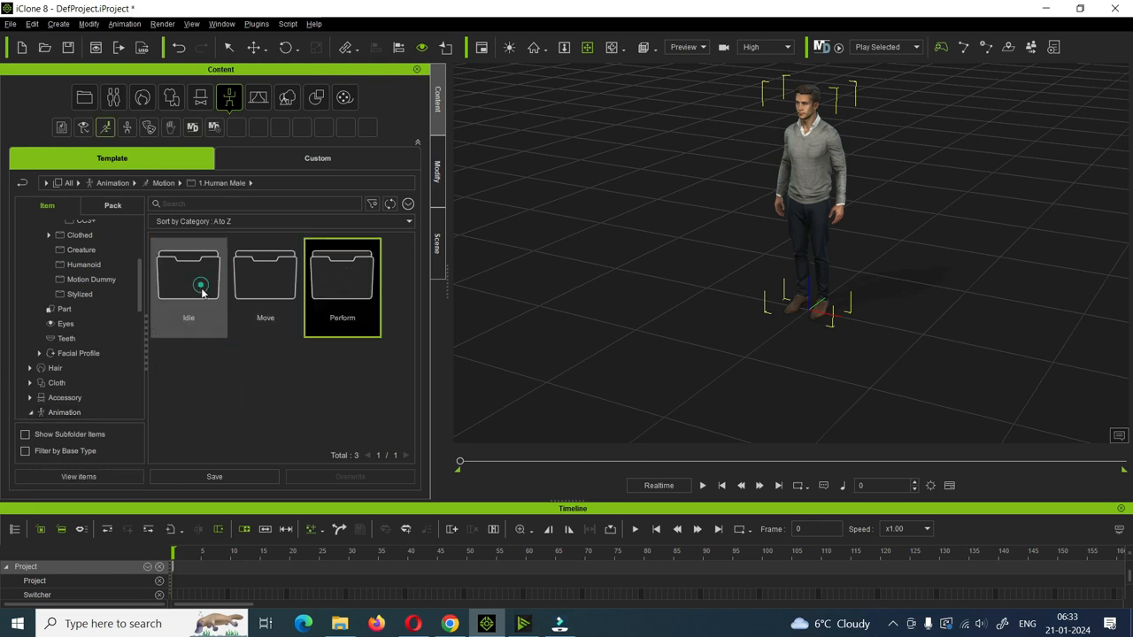
{"action": "double_click", "coordinate": [255, 297]}
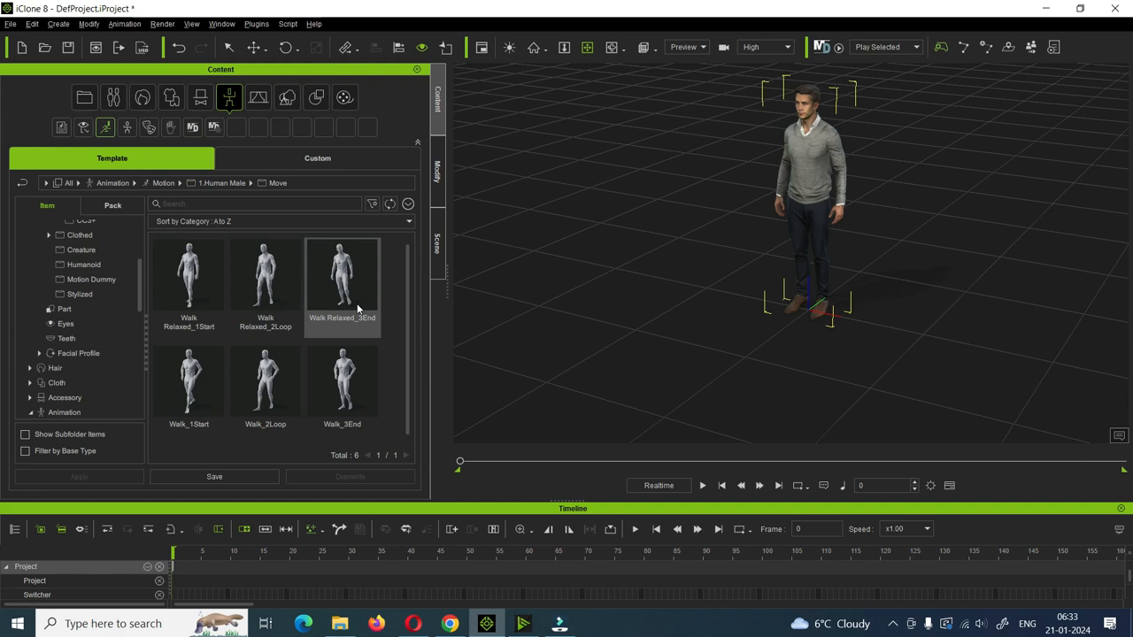
{"action": "left_click_drag", "start_coordinate": [195, 285], "coordinate": [823, 156]}
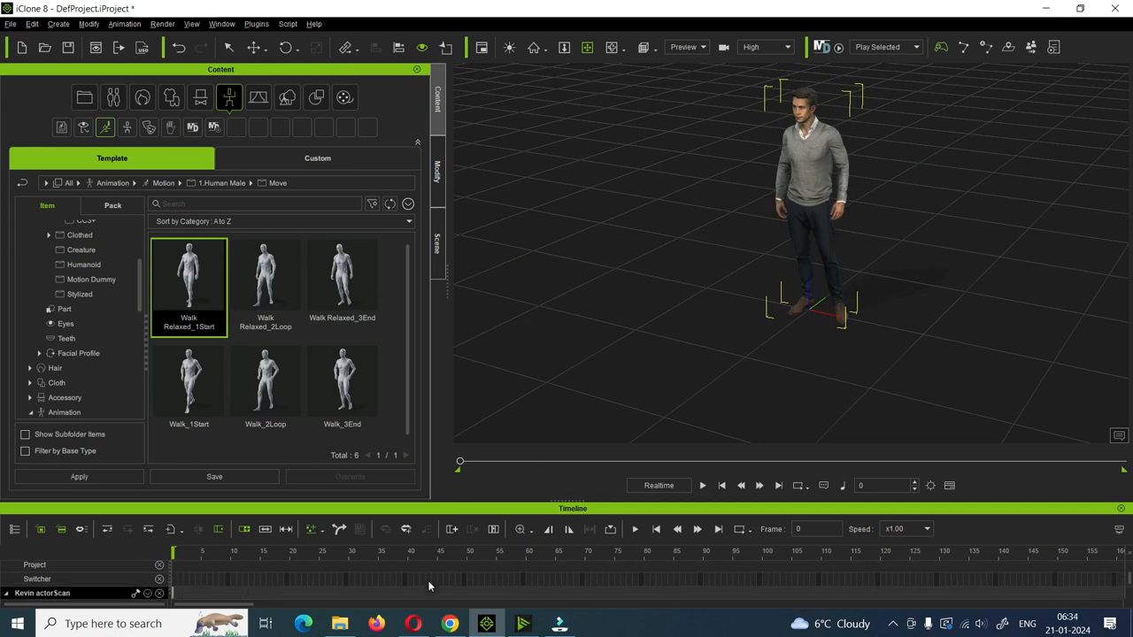
Append the Walk Relaxed_2Loop motion to the character at frame 399, where the first walk clip ends.
{"action": "left_click_drag", "start_coordinate": [239, 607], "coordinate": [468, 627]}
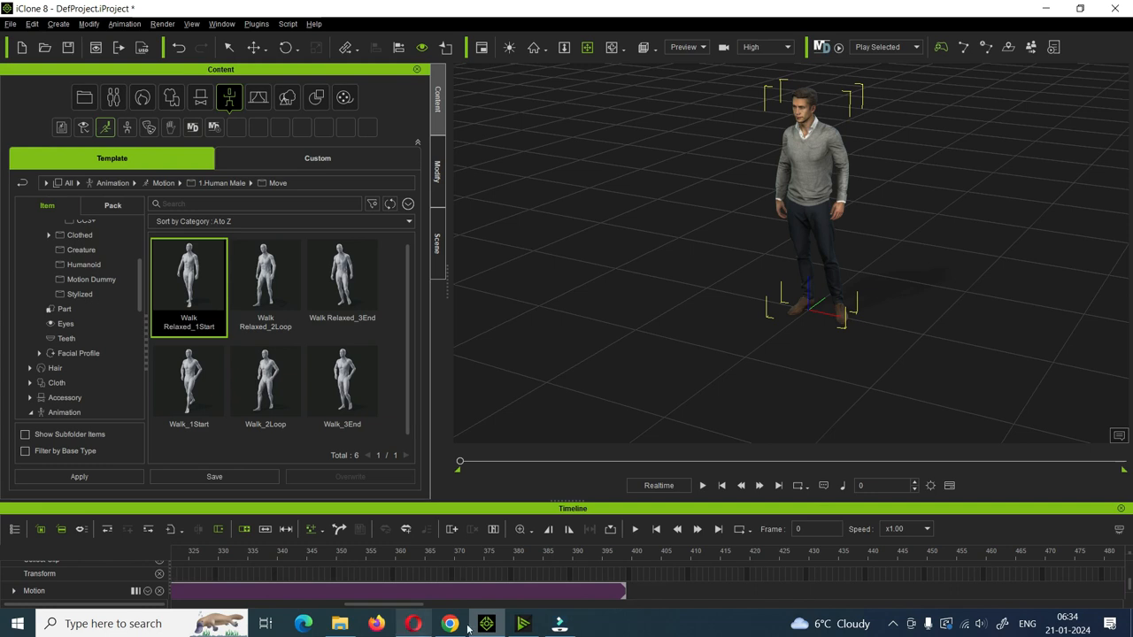
{"action": "left_click", "coordinate": [629, 596]}
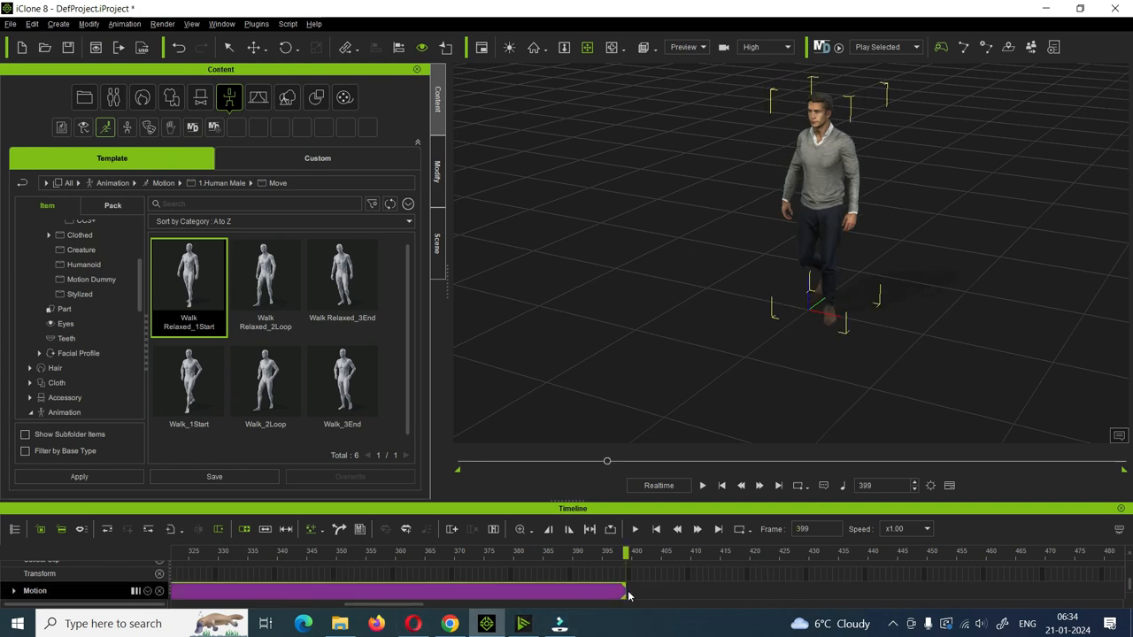
{"action": "left_click_drag", "start_coordinate": [270, 292], "coordinate": [839, 206]}
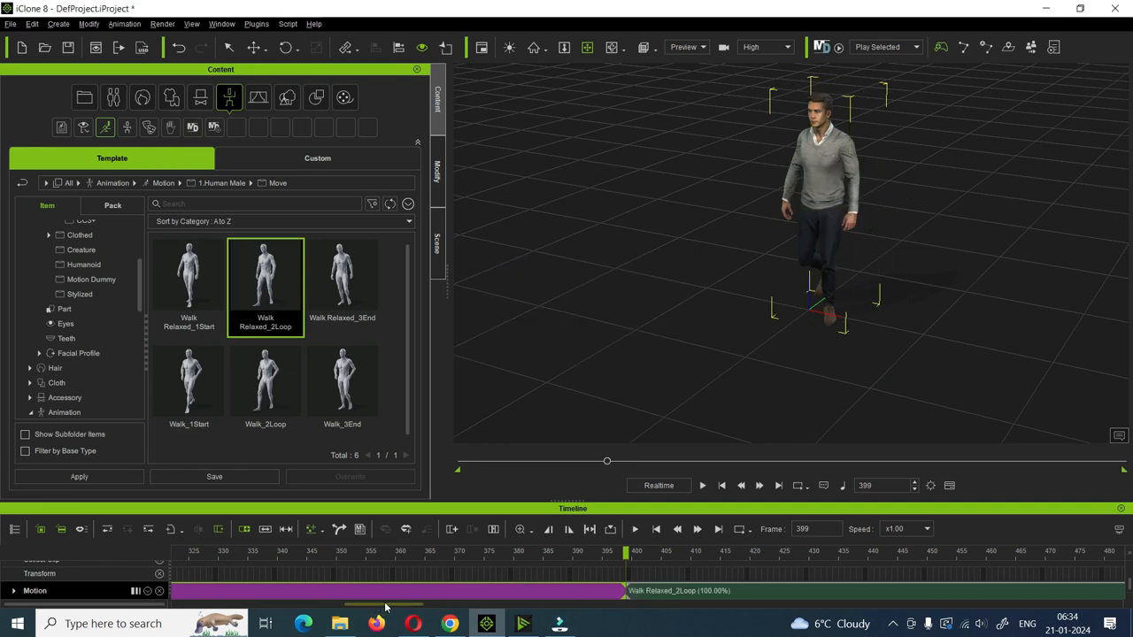
Append the Walk Relaxed_3End motion to the character at frame 709, where the loop clip ends.
{"action": "left_click_drag", "start_coordinate": [386, 608], "coordinate": [565, 623]}
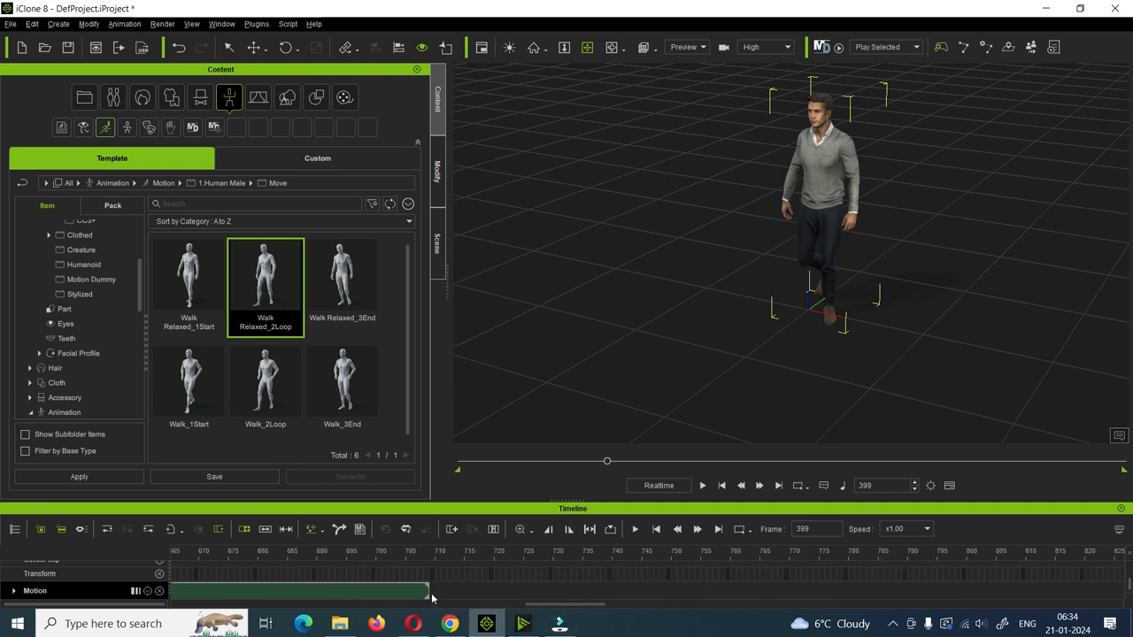
{"action": "left_click", "coordinate": [430, 599]}
{"action": "left_click", "coordinate": [325, 282]}
{"action": "left_click_drag", "start_coordinate": [402, 489], "coordinate": [841, 139]}
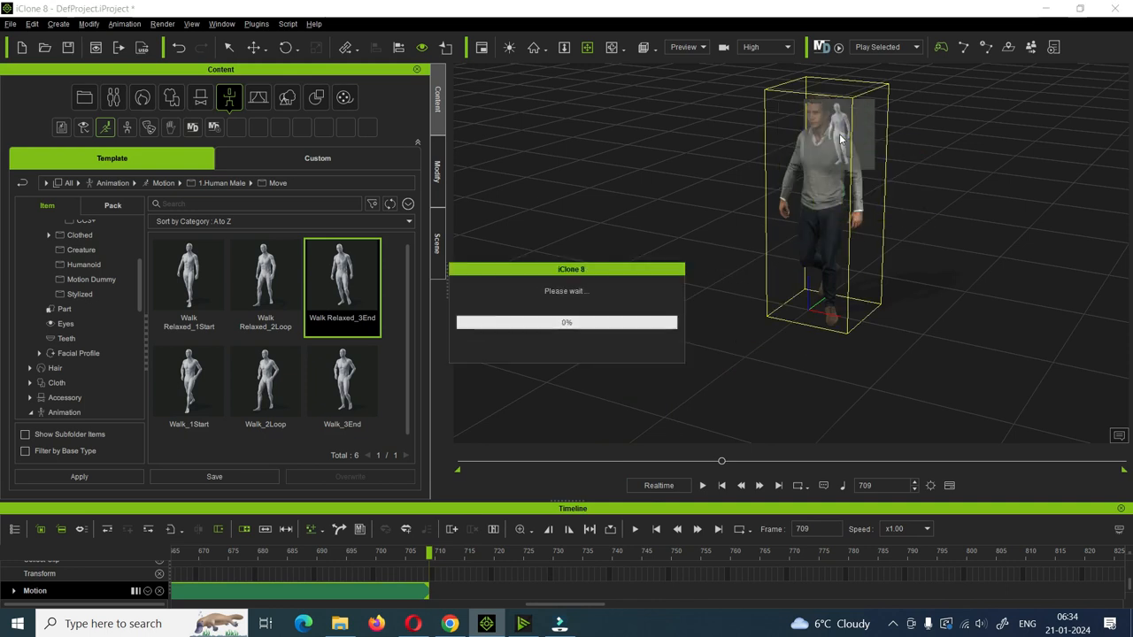
Set the project's end frame to 995, where the last motion clip ends, and play the animation.
{"action": "left_click_drag", "start_coordinate": [534, 605], "coordinate": [673, 619]}
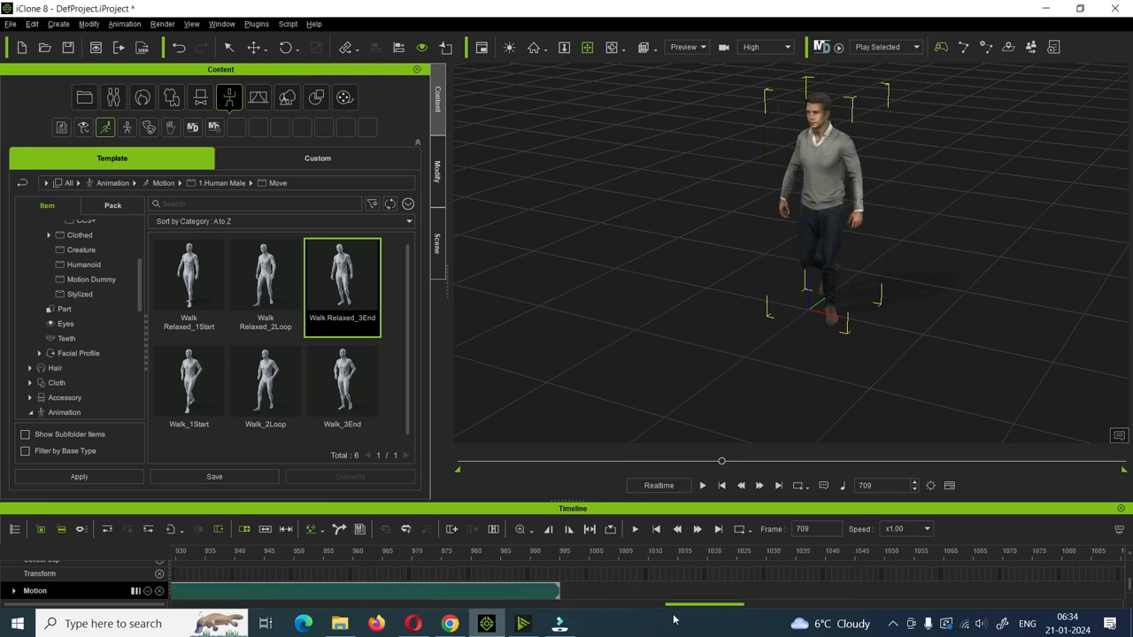
{"action": "left_click", "coordinate": [564, 601]}
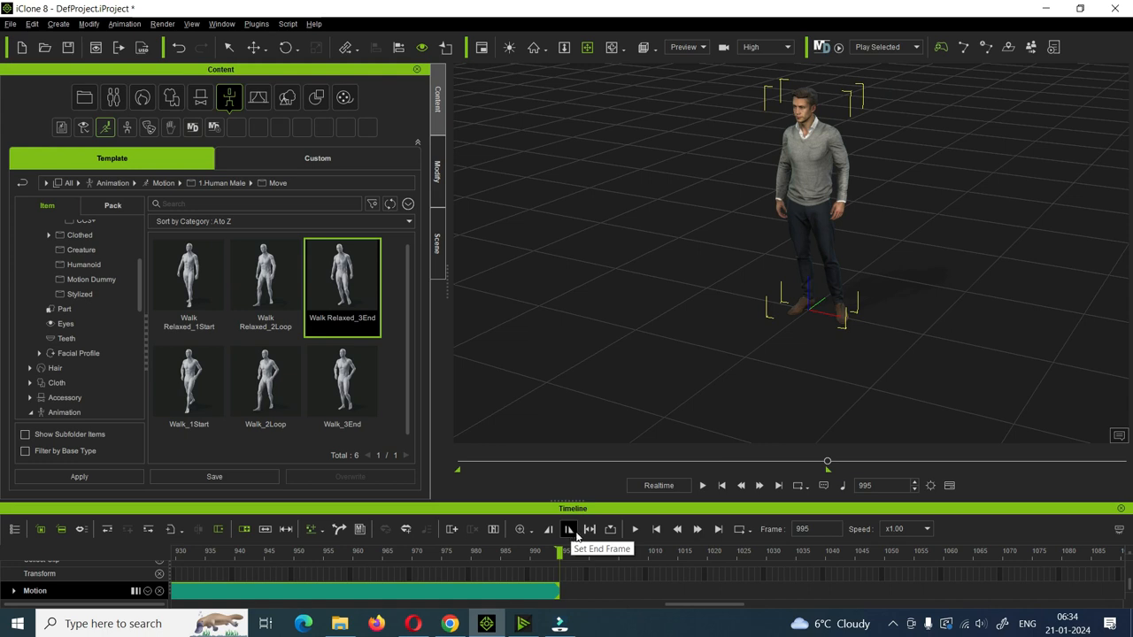
{"action": "left_click", "coordinate": [703, 486]}
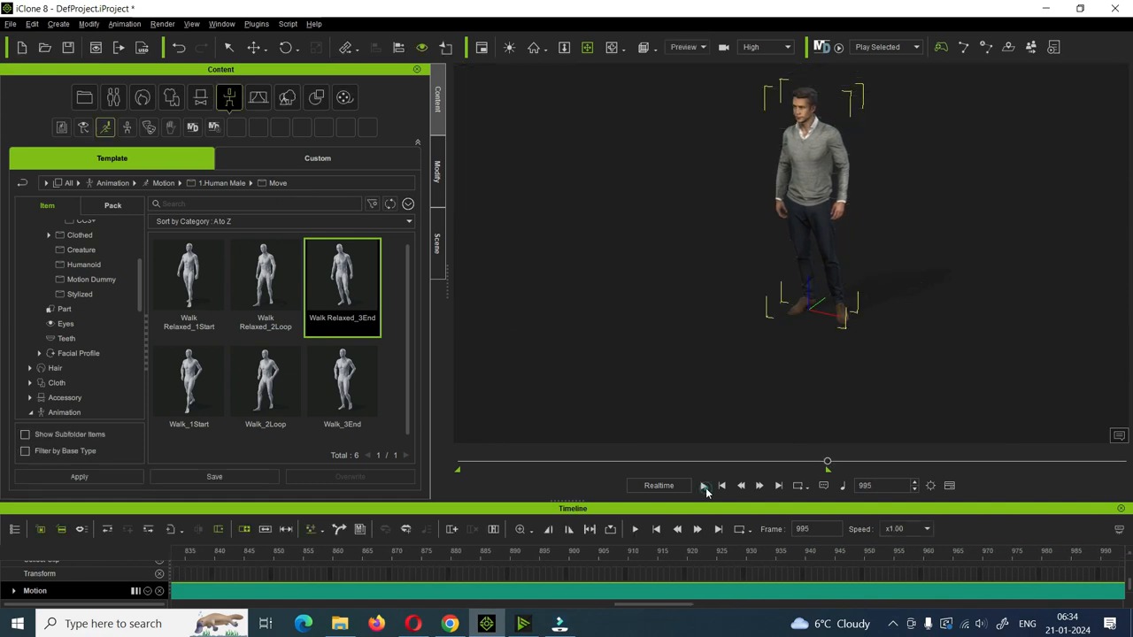
{"action": "left_click", "coordinate": [703, 486]}
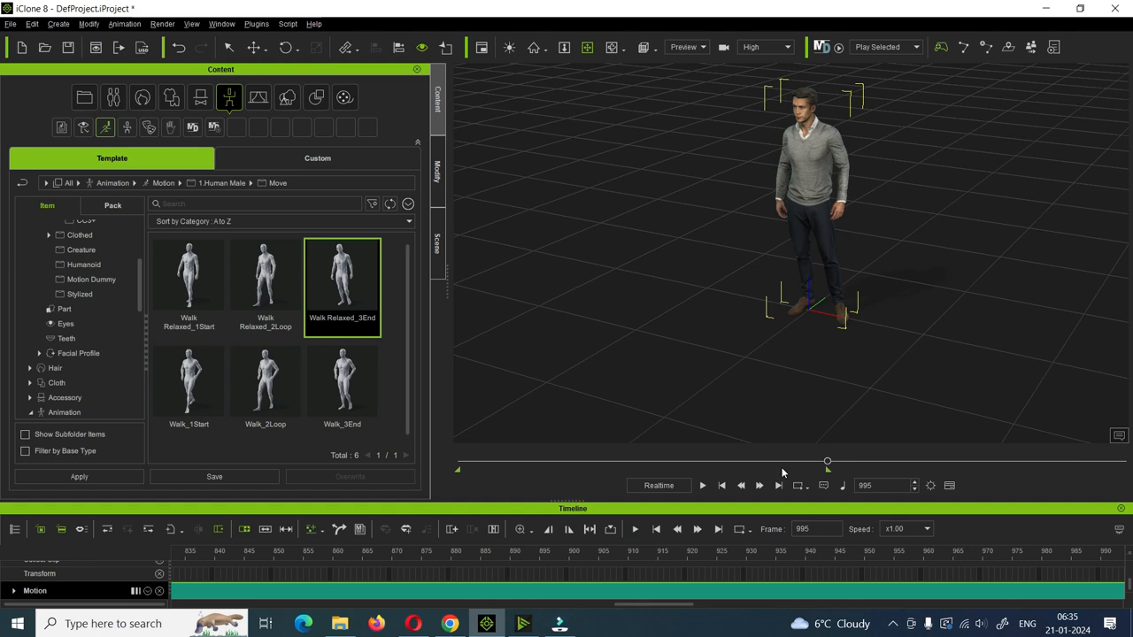
Rewind to frame 0 and play the walk animation with the character seen from the side.
{"action": "scroll", "coordinate": [890, 374], "scroll_direction": "down", "scroll_amount": 3}
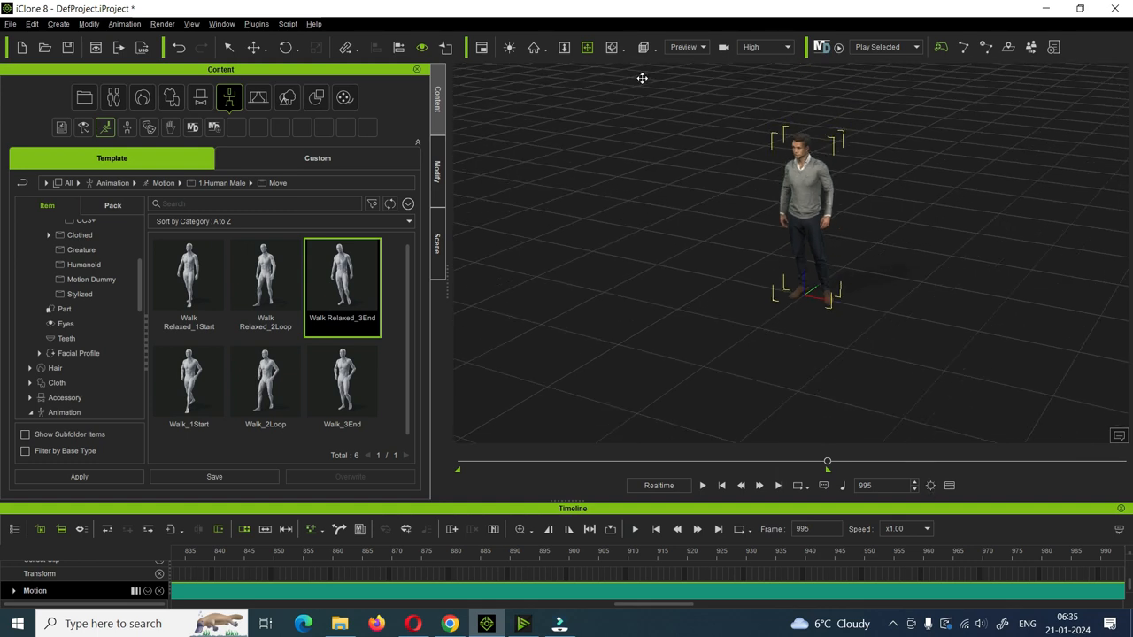
{"action": "left_click_drag", "start_coordinate": [658, 207], "coordinate": [802, 164]}
{"action": "right_click_drag", "start_coordinate": [1000, 309], "coordinate": [745, 313]}
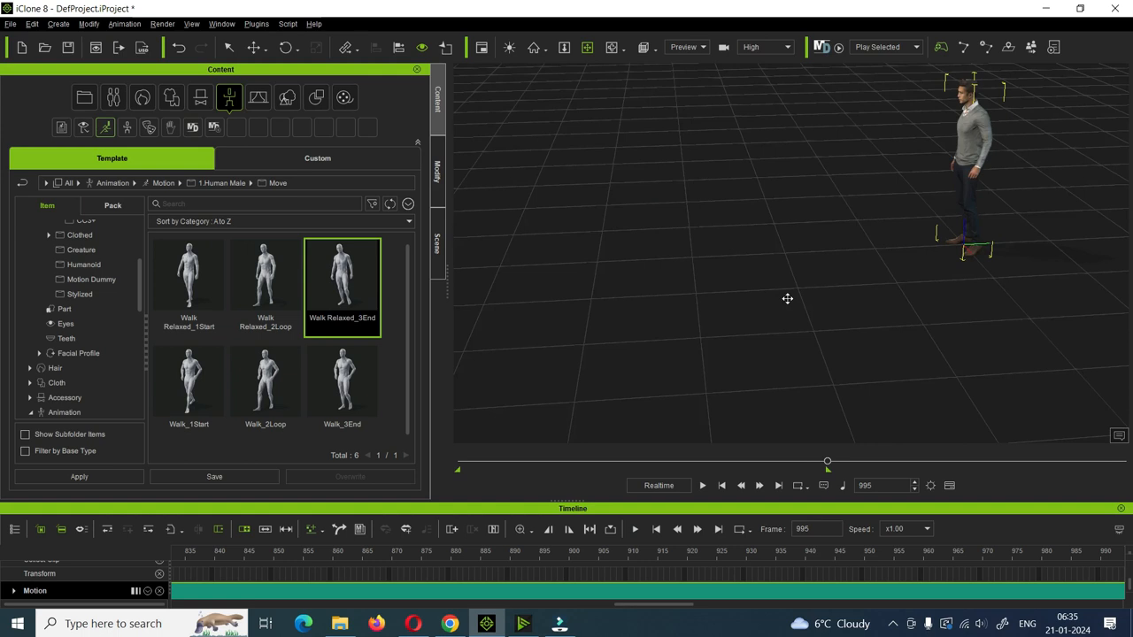
{"action": "left_click_drag", "start_coordinate": [786, 298], "coordinate": [824, 342]}
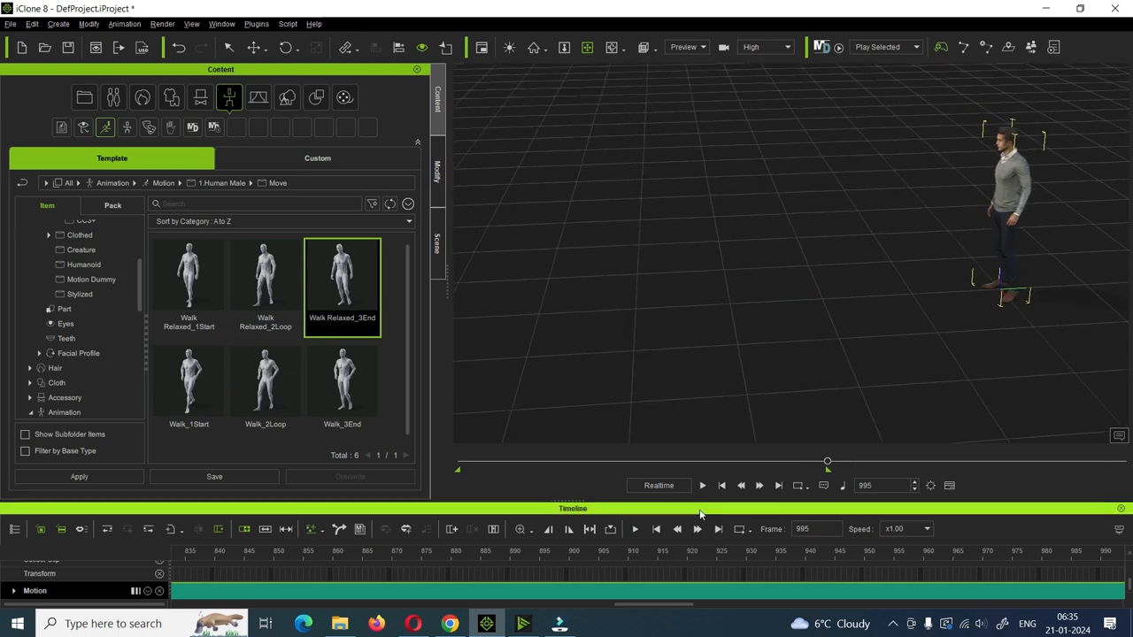
{"action": "left_click_drag", "start_coordinate": [827, 463], "coordinate": [440, 473]}
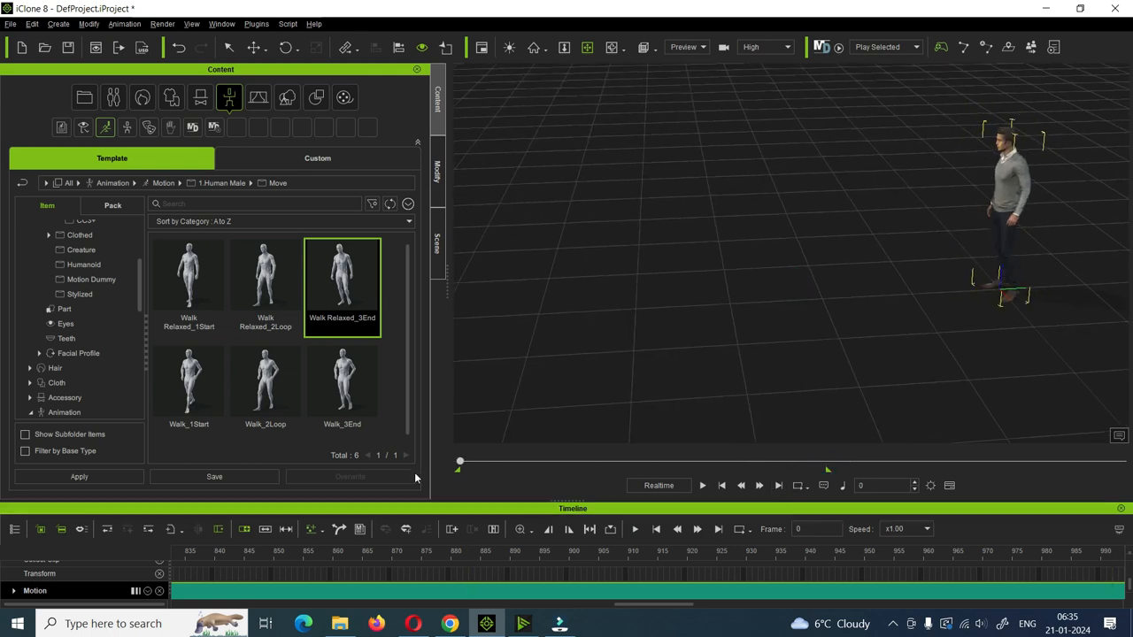
{"action": "left_click", "coordinate": [705, 486]}
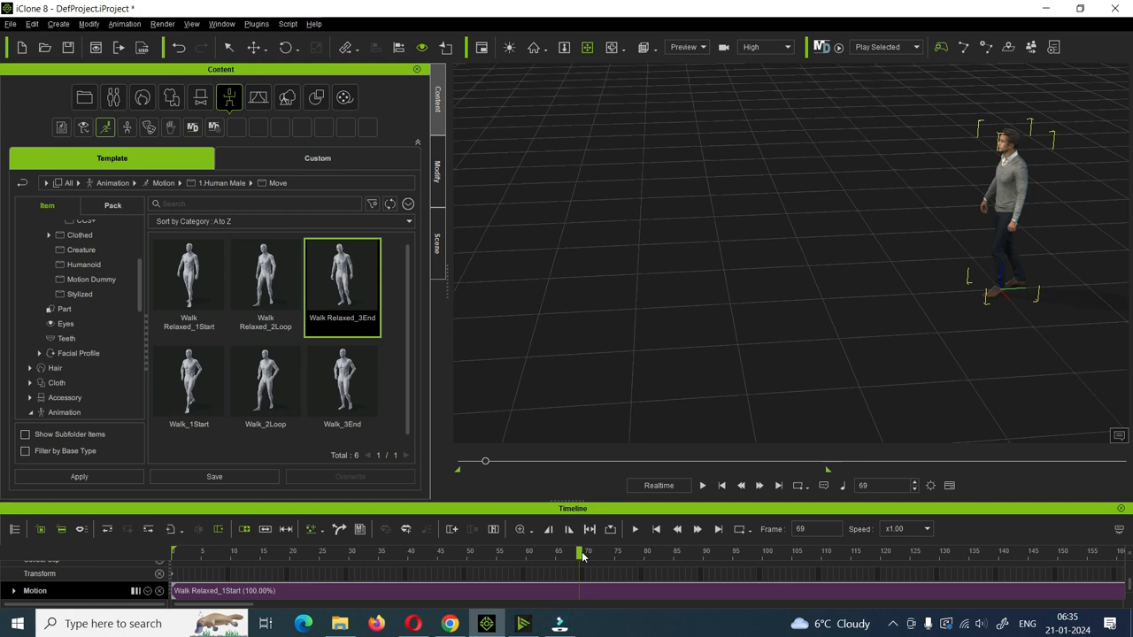
Add Transform keyframes for the character at frames 30 and 850.
{"action": "left_click_drag", "start_coordinate": [579, 552], "coordinate": [351, 574]}
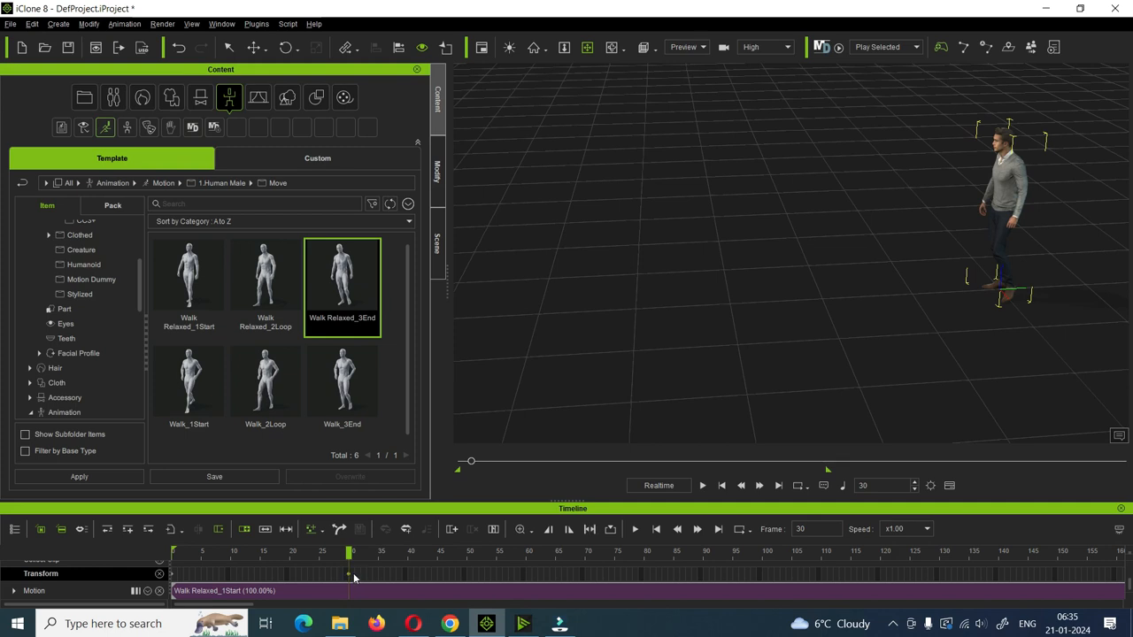
{"action": "left_click_drag", "start_coordinate": [473, 467], "coordinate": [774, 473]}
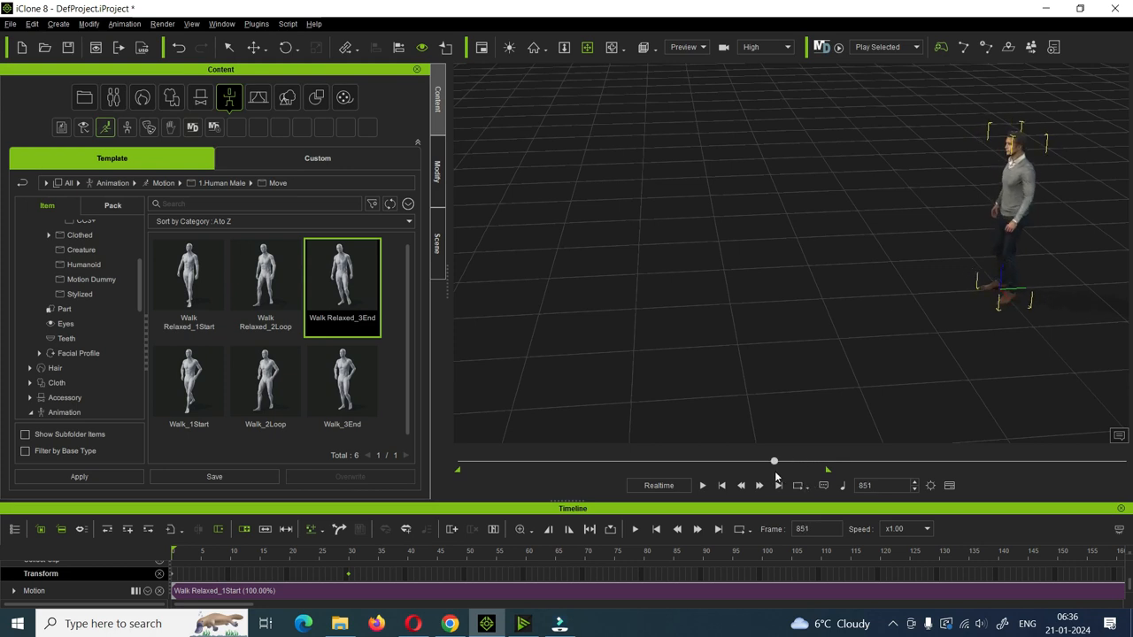
{"action": "left_click", "coordinate": [872, 485]}
{"action": "type", "text": "0"}
{"action": "key", "text": "Return"}
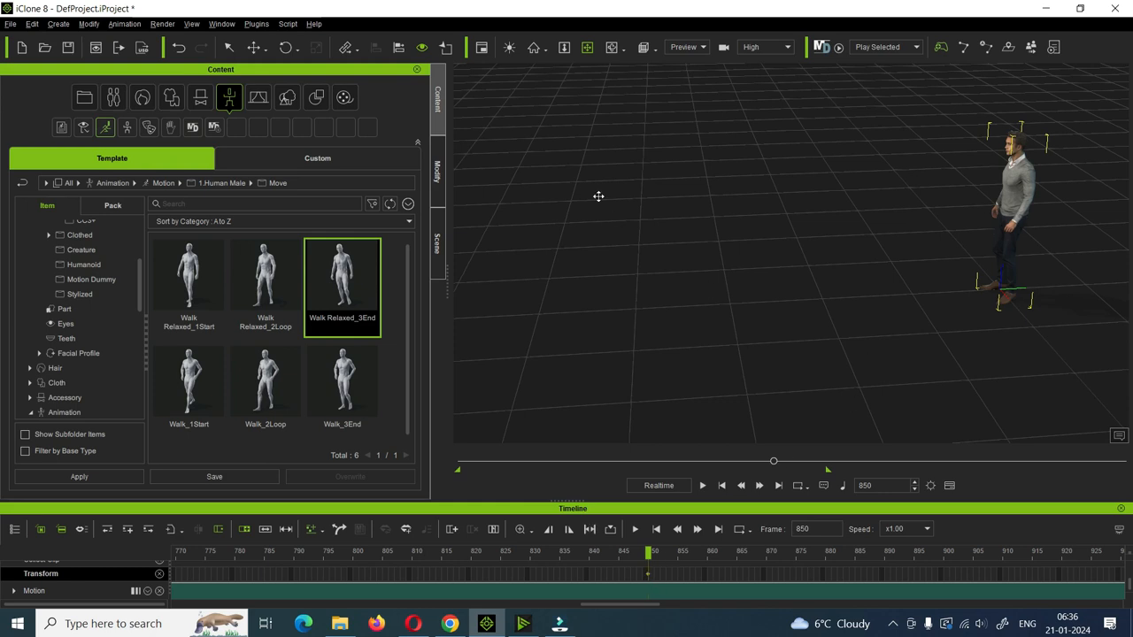
Move the character forward along its walking direction on the green axis at frame 850.
{"action": "left_click", "coordinate": [254, 52]}
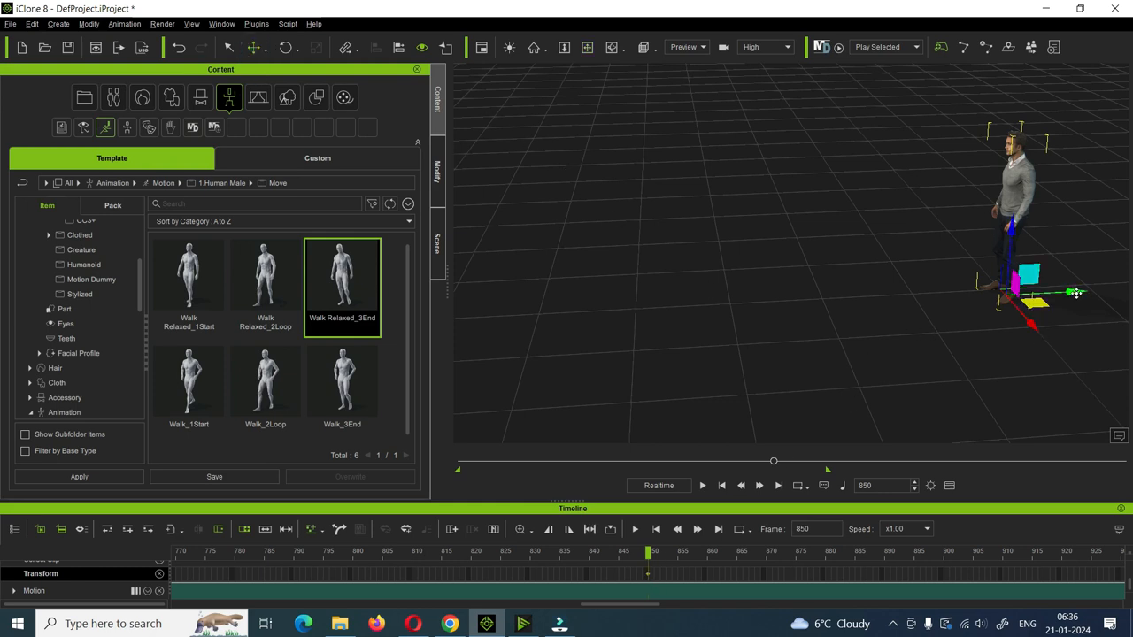
{"action": "left_click_drag", "start_coordinate": [1075, 295], "coordinate": [645, 349]}
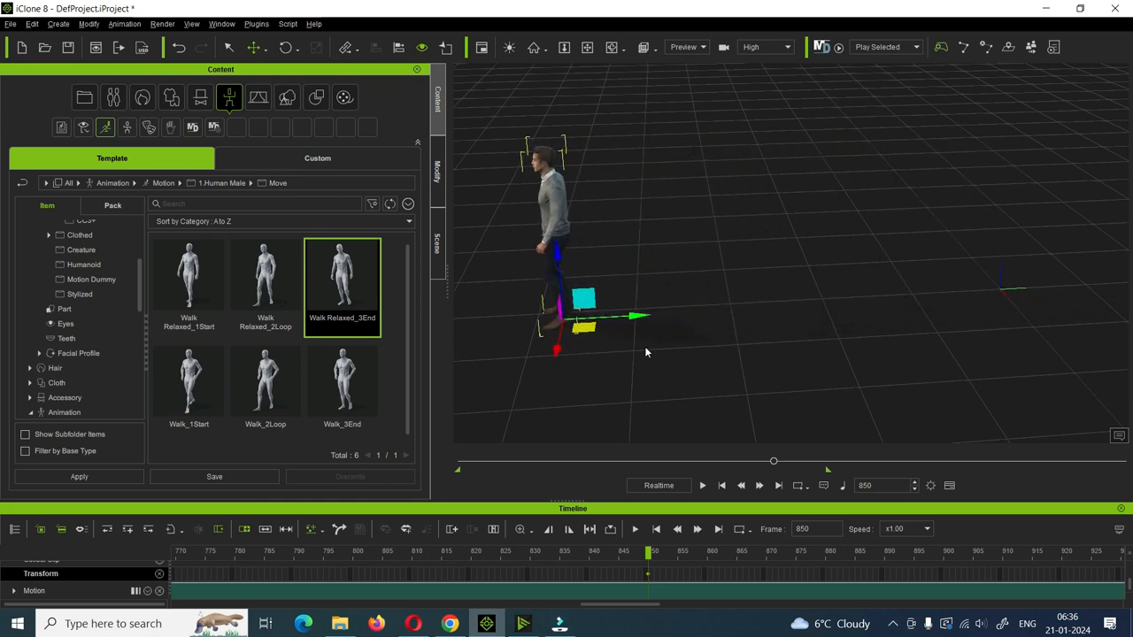
Apply the Linear transition curve to the Transform keyframe at frame 850.
{"action": "right_click", "coordinate": [649, 574]}
{"action": "left_click", "coordinate": [716, 529]}
{"action": "left_click", "coordinate": [416, 403]}
{"action": "key", "text": "space"}
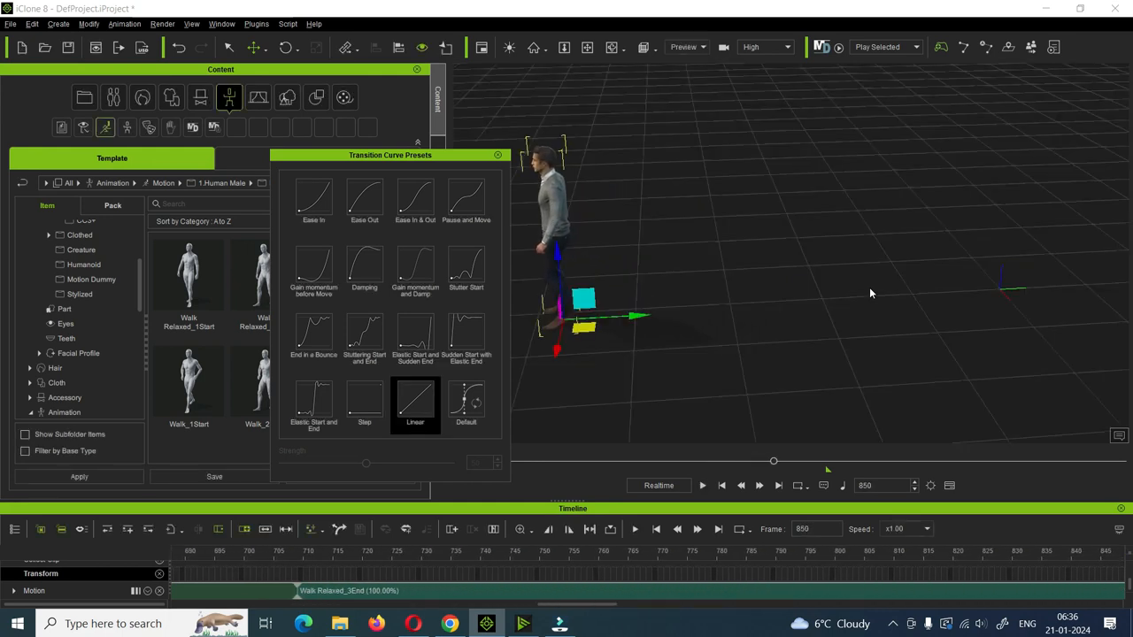
{"action": "left_click", "coordinate": [498, 156]}
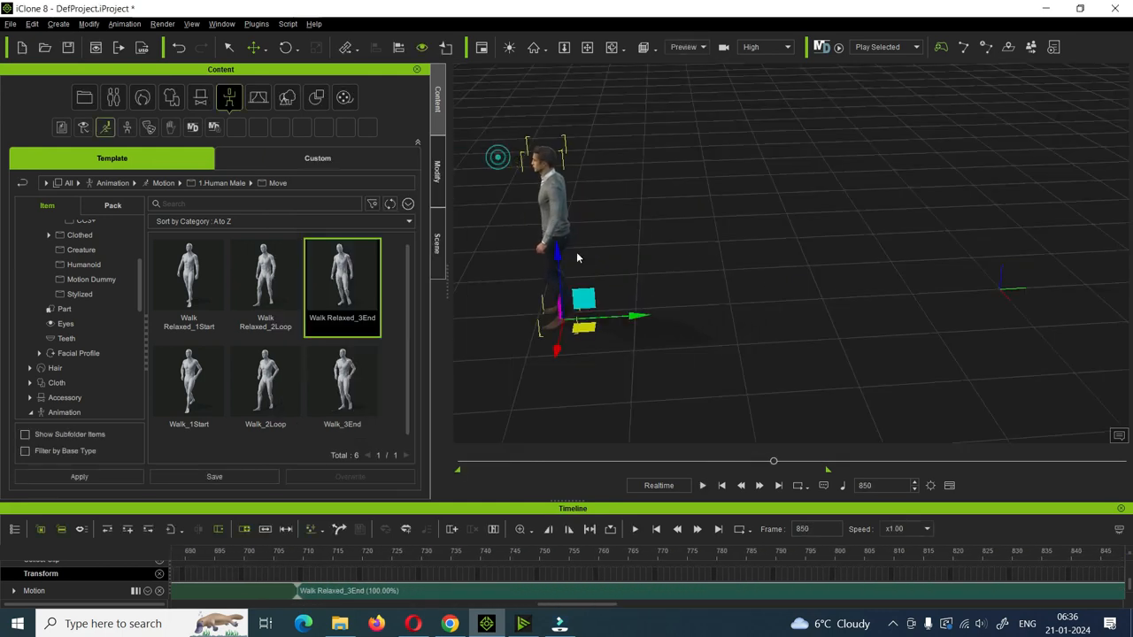
Play the walk from frame 0 to check the character's forward movement, stopping past frame 850.
{"action": "left_click_drag", "start_coordinate": [770, 471], "coordinate": [455, 472]}
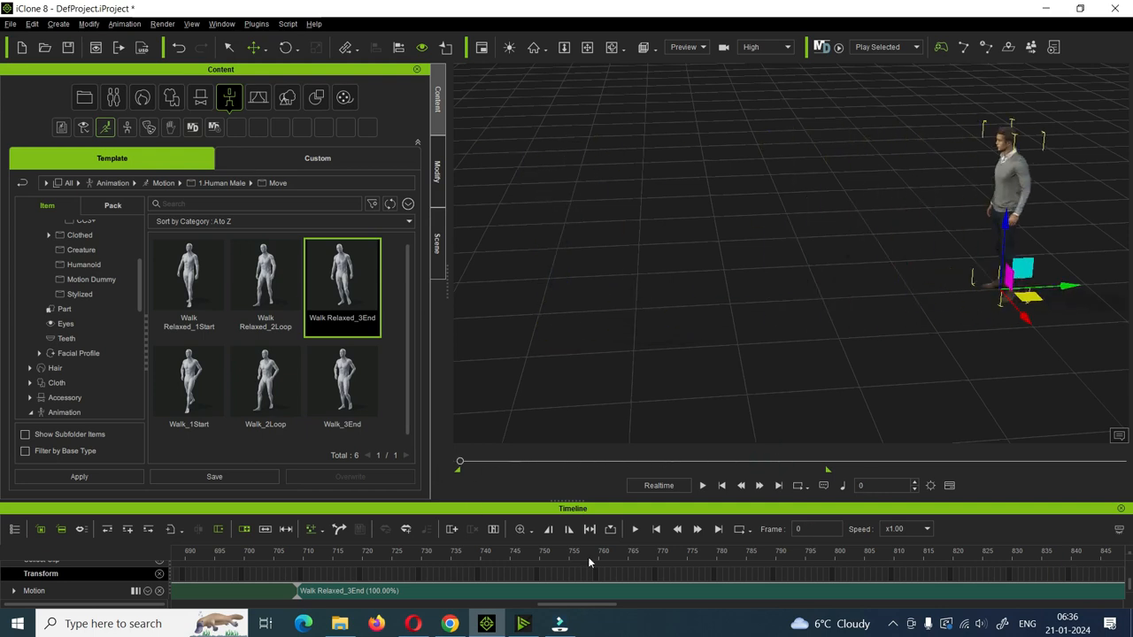
{"action": "left_click", "coordinate": [702, 485]}
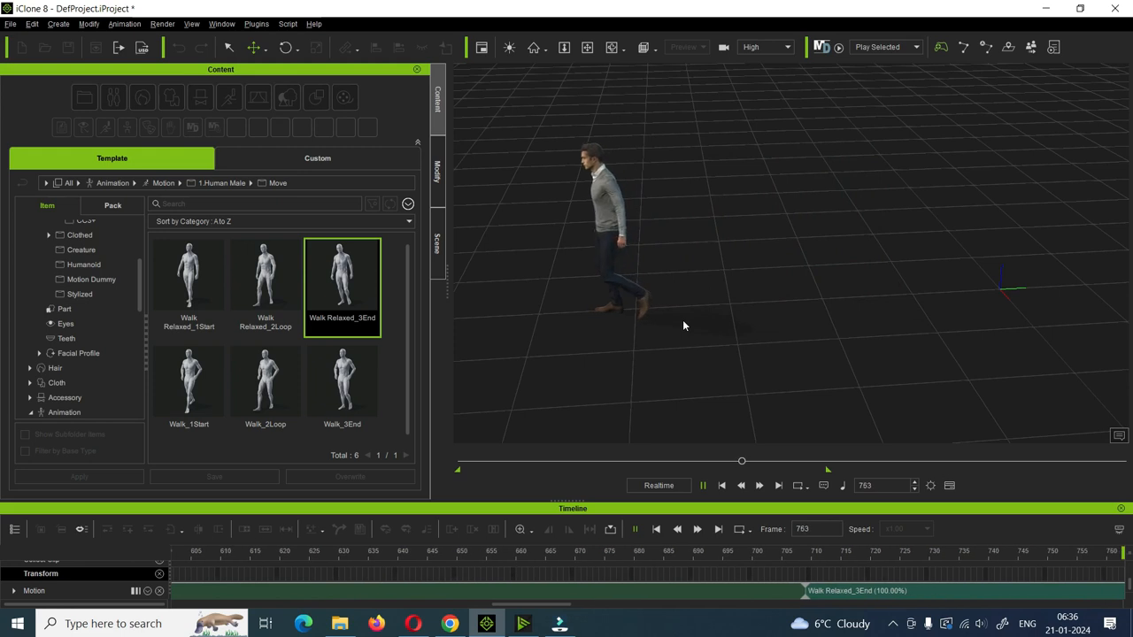
{"action": "left_click", "coordinate": [704, 485]}
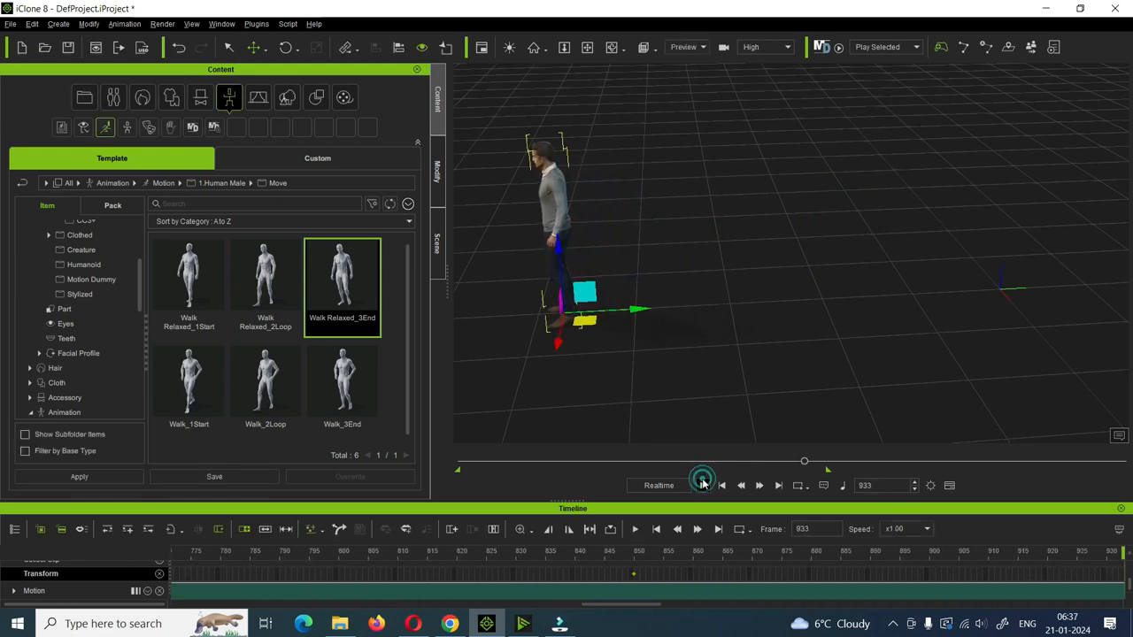
Extend the character's forward move along the green axis at frame 850 and play the walk from frame 0.
{"action": "left_click", "coordinate": [634, 573]}
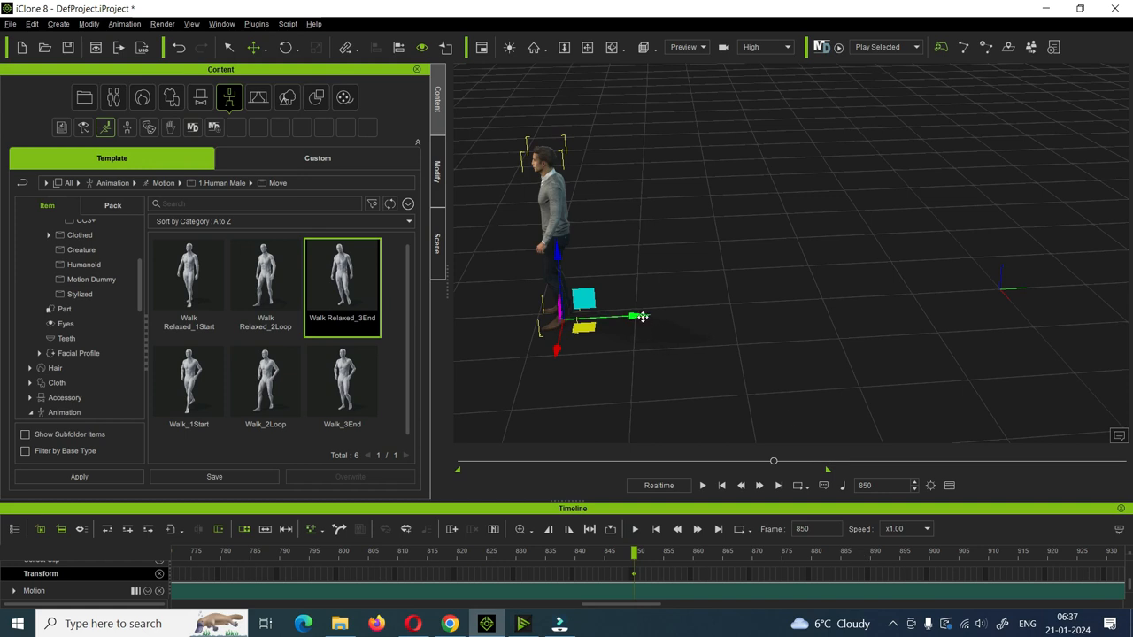
{"action": "left_click_drag", "start_coordinate": [642, 316], "coordinate": [606, 318]}
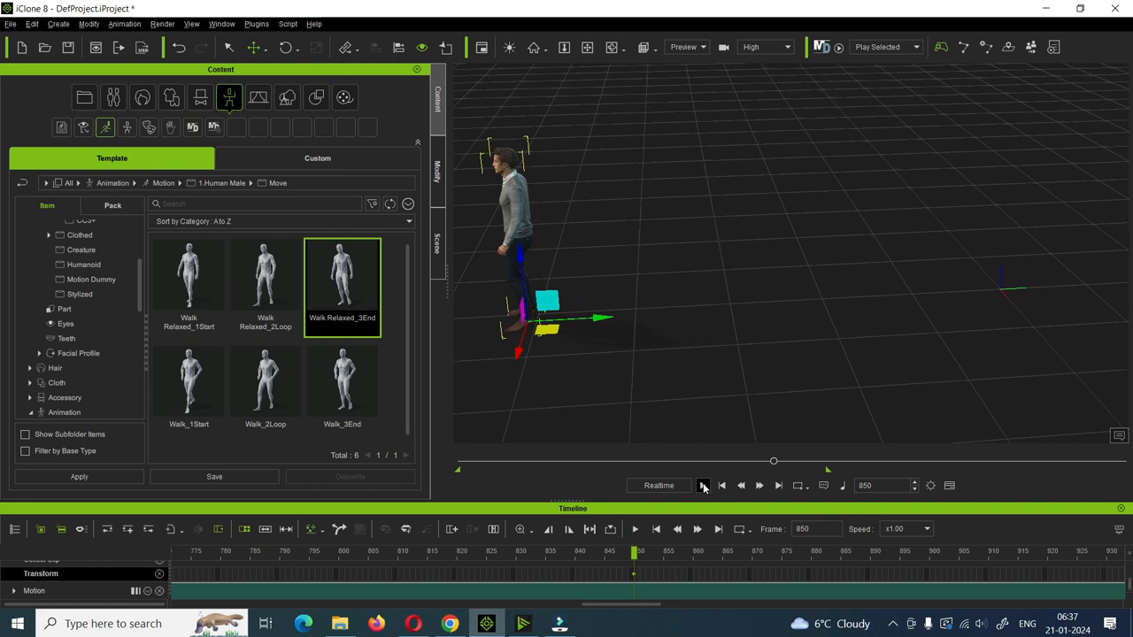
{"action": "left_click_drag", "start_coordinate": [771, 461], "coordinate": [455, 464]}
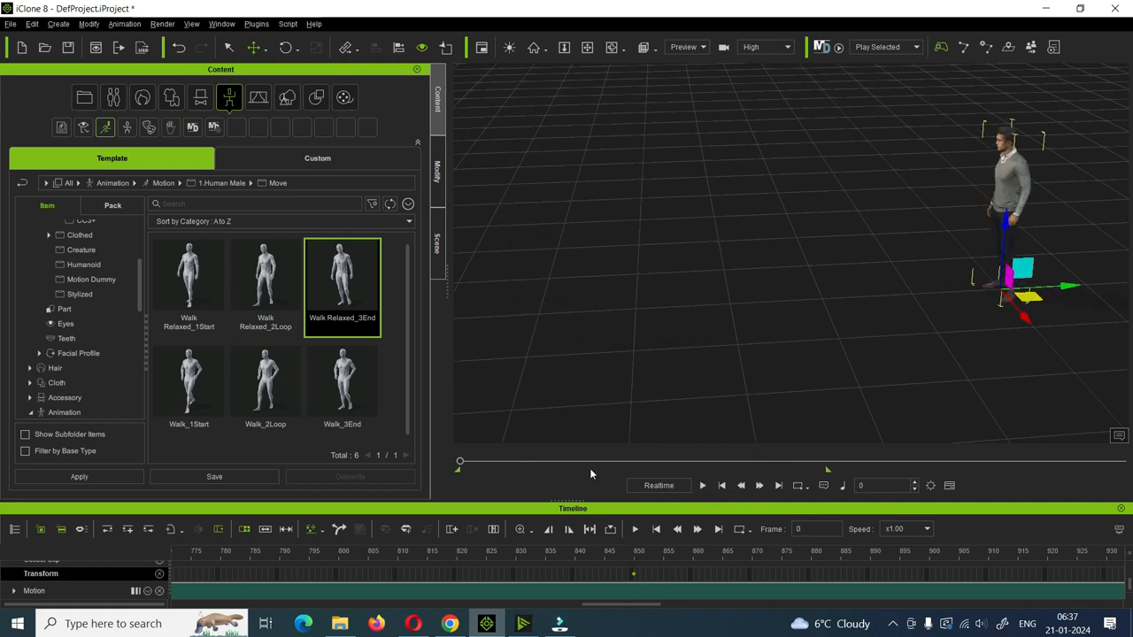
{"action": "left_click", "coordinate": [703, 486]}
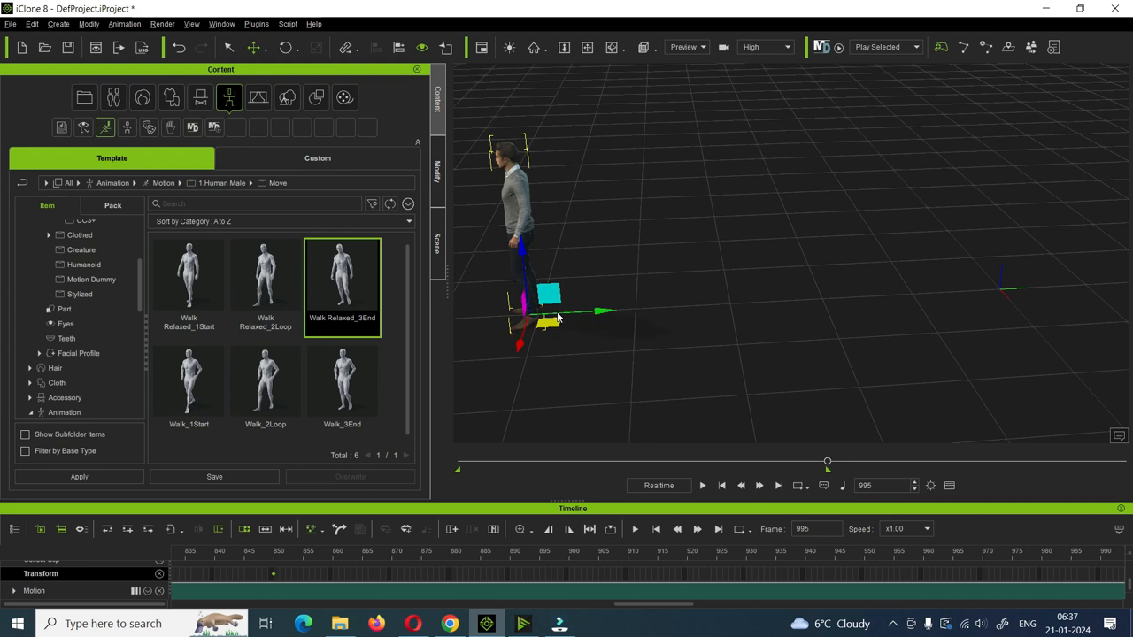
At the frame 850 Transform keyframe, shift the character still farther forward along its green axis in the walking direction.
{"action": "left_click", "coordinate": [272, 571]}
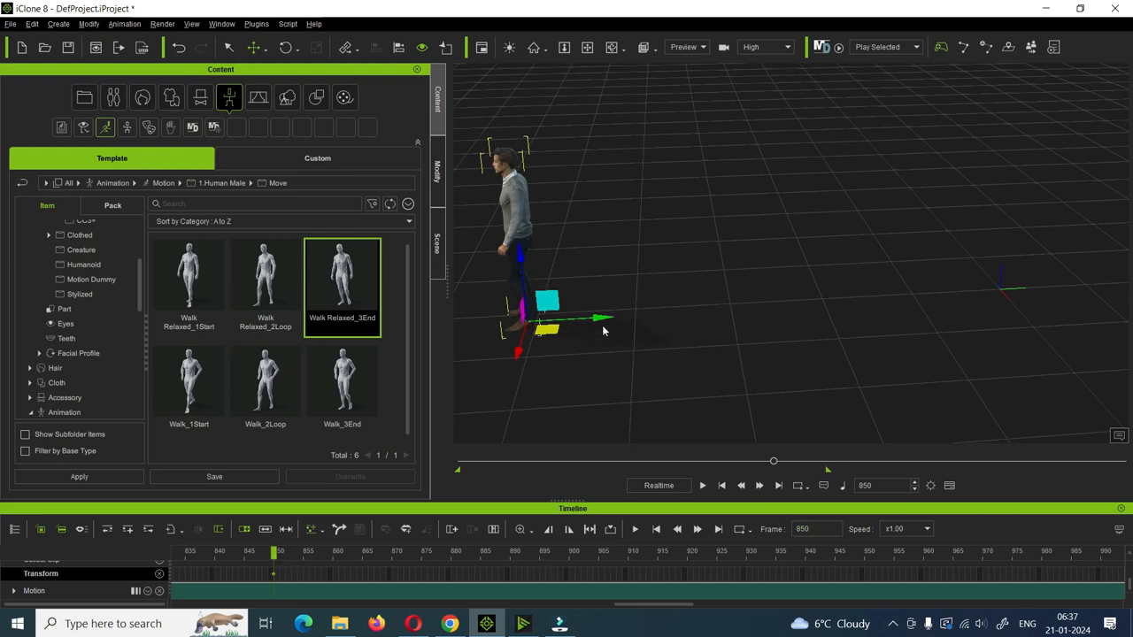
{"action": "left_click_drag", "start_coordinate": [600, 321], "coordinate": [549, 319]}
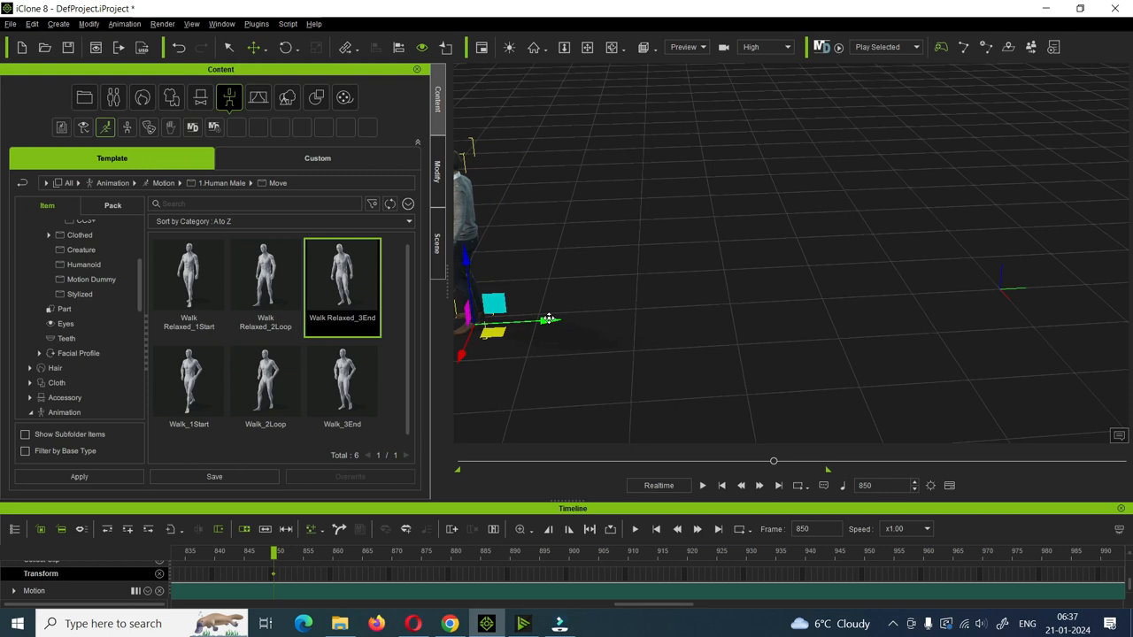
{"action": "scroll", "coordinate": [566, 331], "scroll_direction": "down", "scroll_amount": 3}
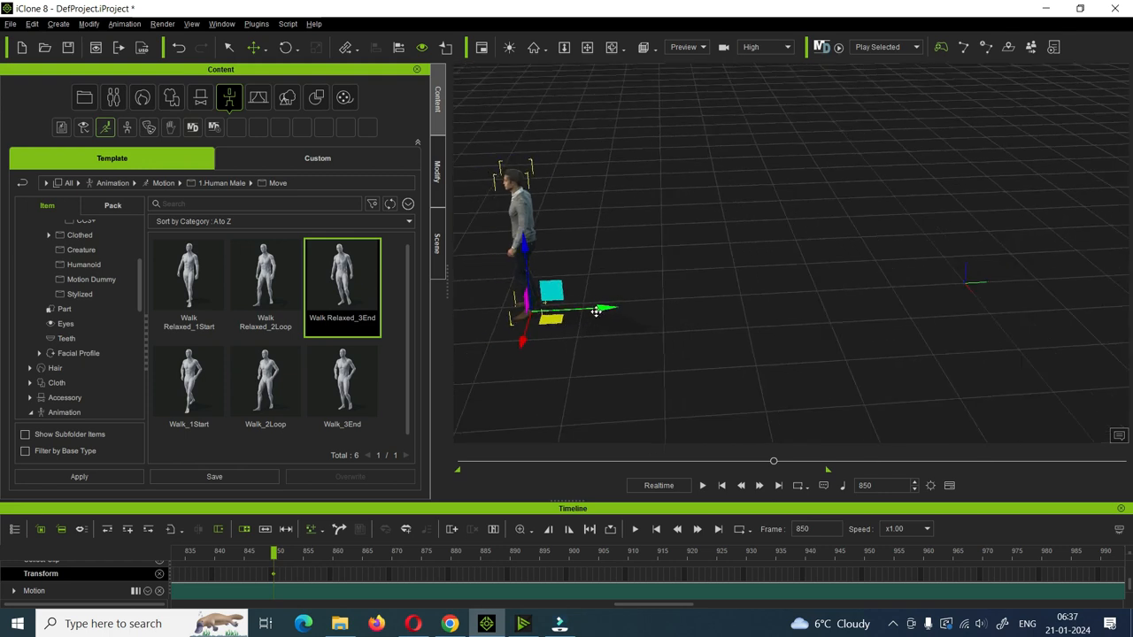
{"action": "left_click_drag", "start_coordinate": [600, 311], "coordinate": [591, 310]}
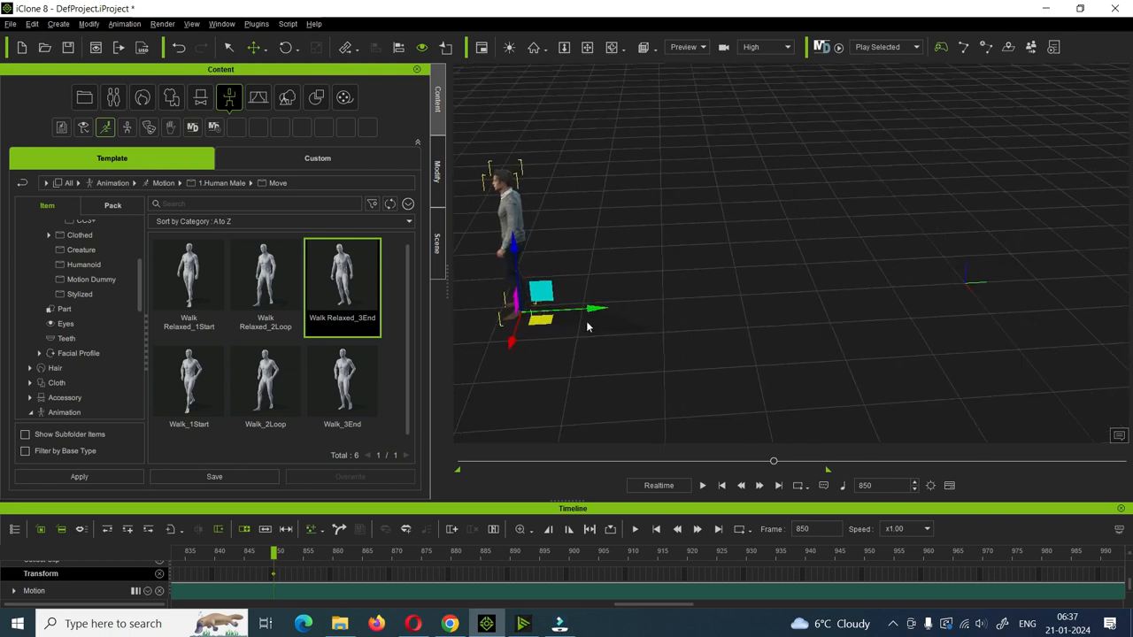
Apply the Linear transition curve to the Transform keyframe at frame 30 and close the curve presets.
{"action": "left_click_drag", "start_coordinate": [773, 462], "coordinate": [414, 464]}
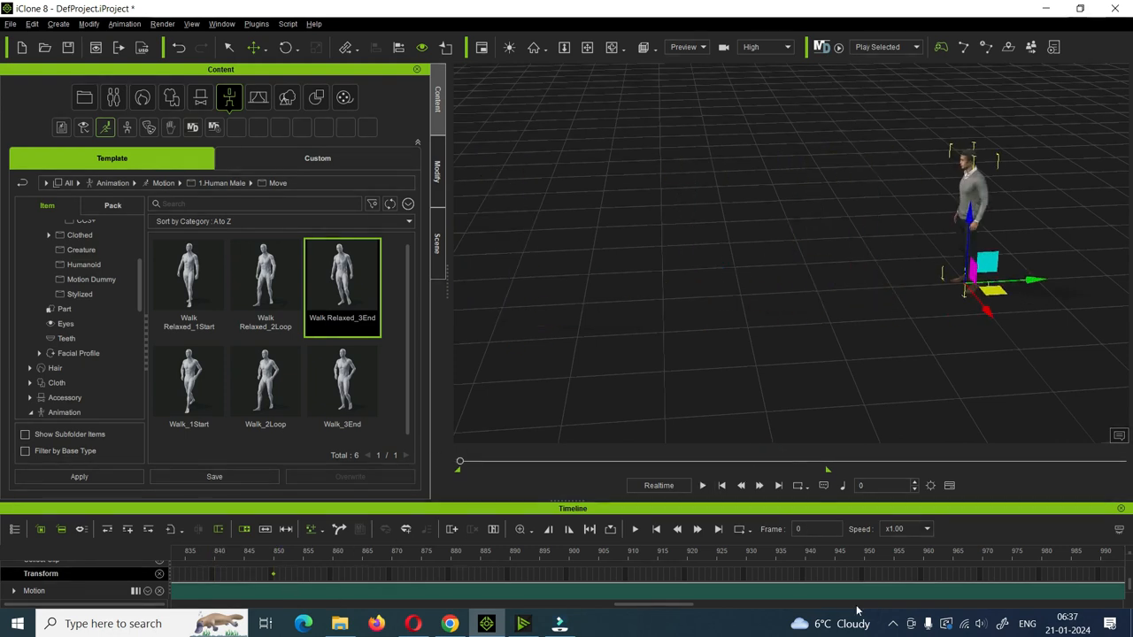
{"action": "left_click_drag", "start_coordinate": [678, 607], "coordinate": [206, 613]}
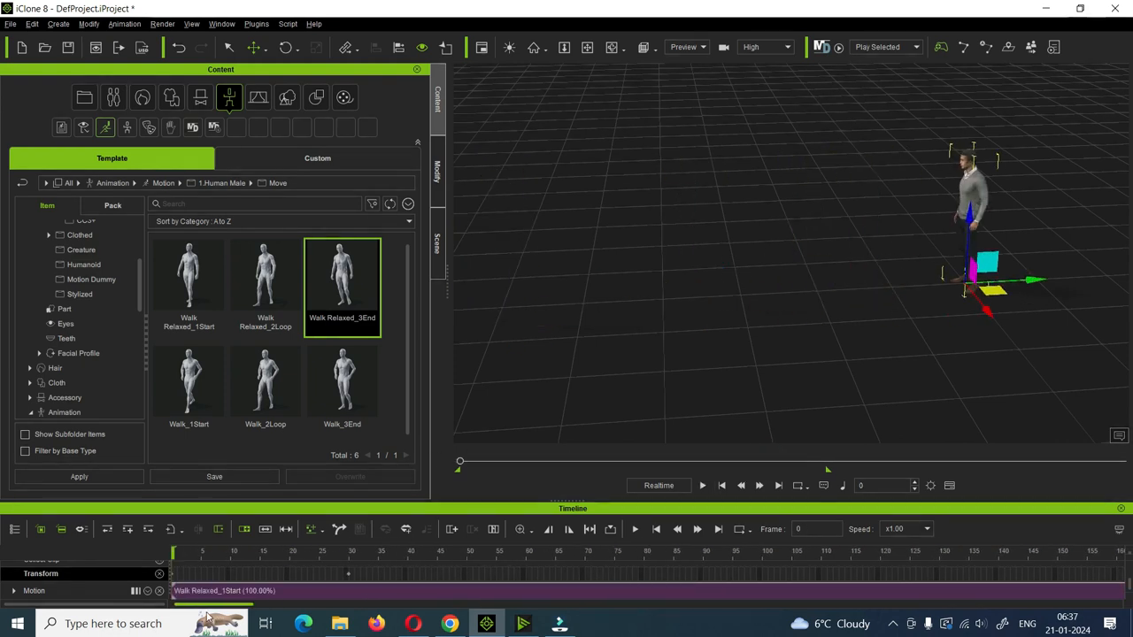
{"action": "right_click", "coordinate": [349, 576]}
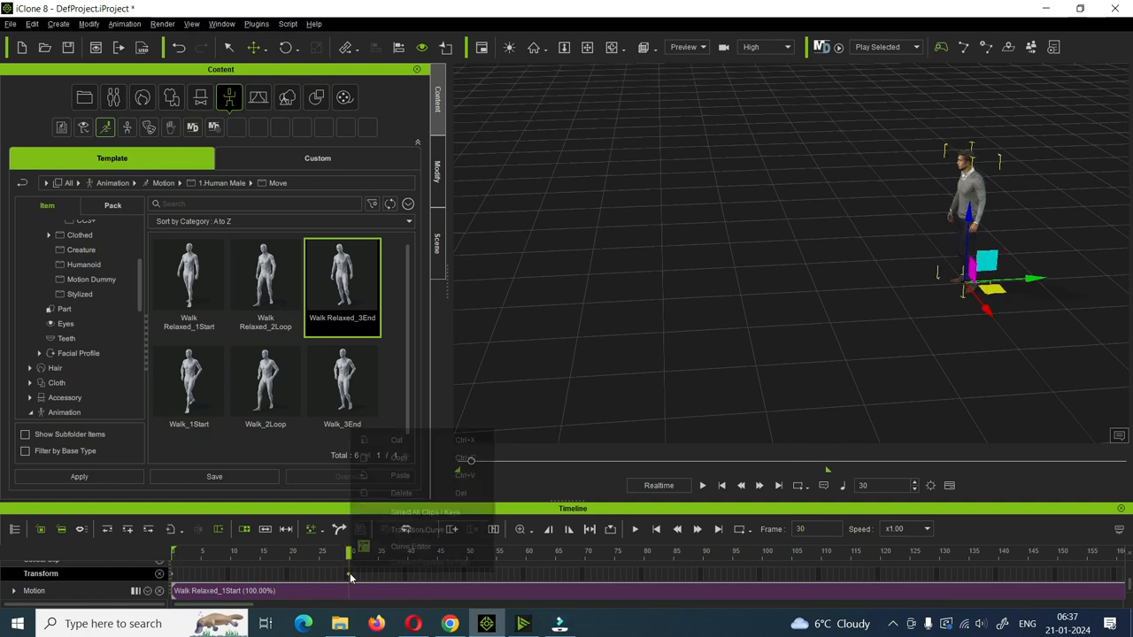
{"action": "left_click", "coordinate": [412, 530]}
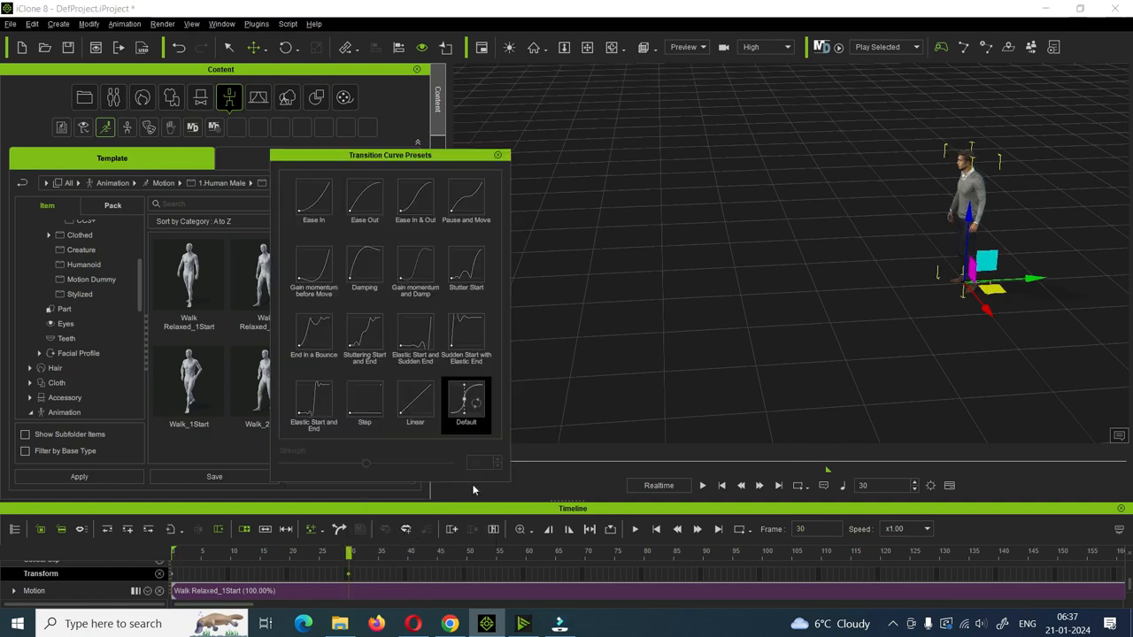
{"action": "left_click", "coordinate": [408, 394]}
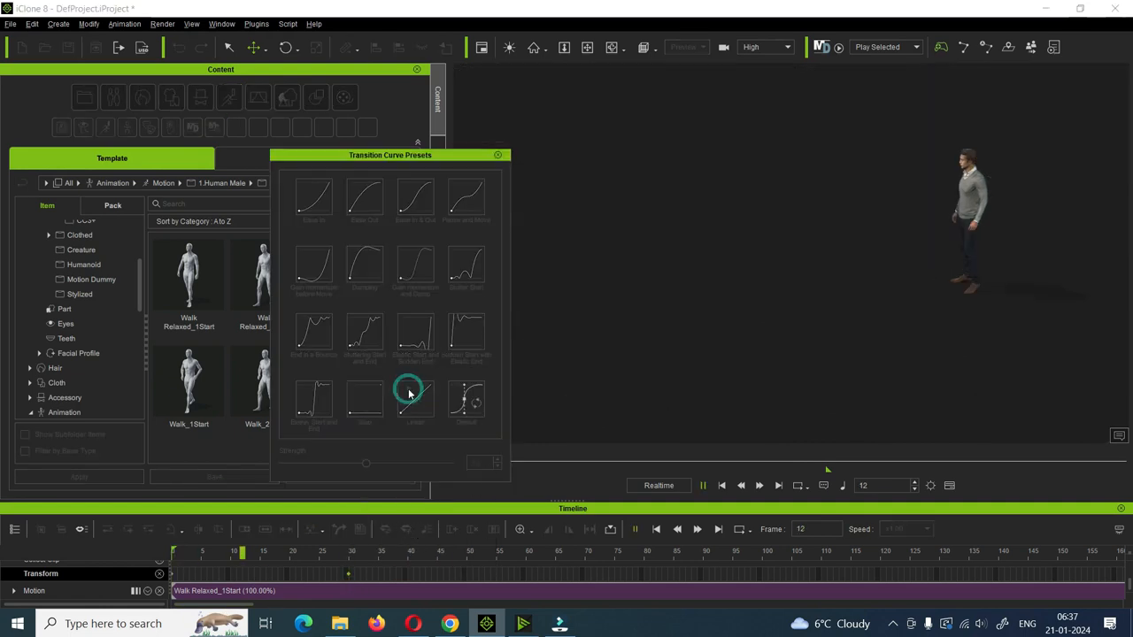
{"action": "left_click", "coordinate": [499, 154]}
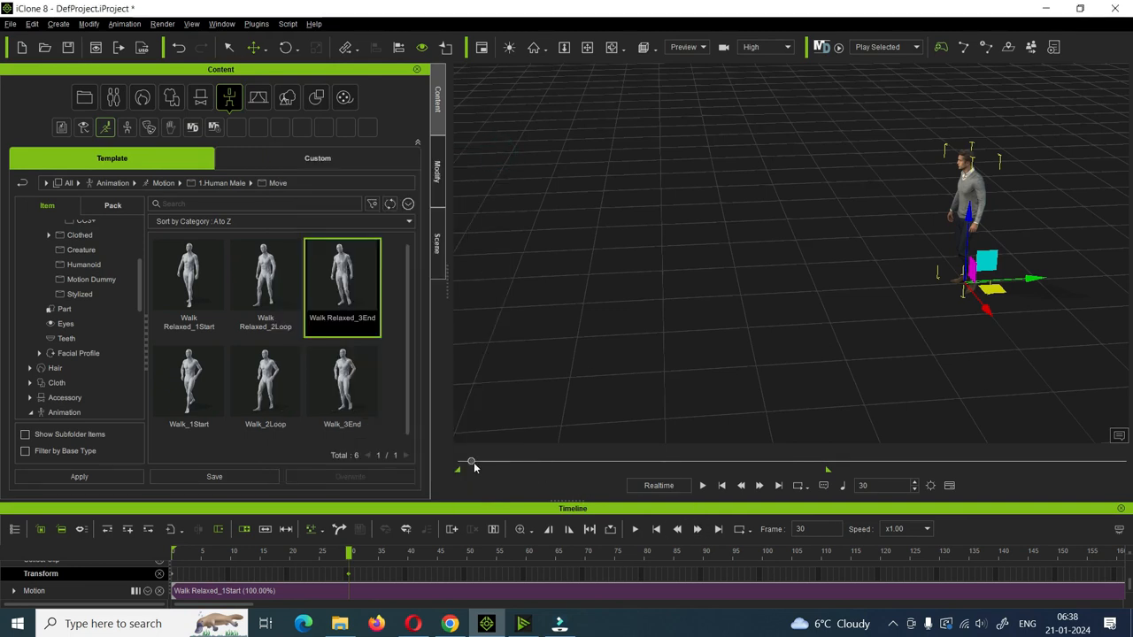
Play the complete walk from the start of the timeline to check the movement with the linear transitions.
{"action": "left_click_drag", "start_coordinate": [472, 462], "coordinate": [463, 462]}
{"action": "left_click", "coordinate": [703, 486]}
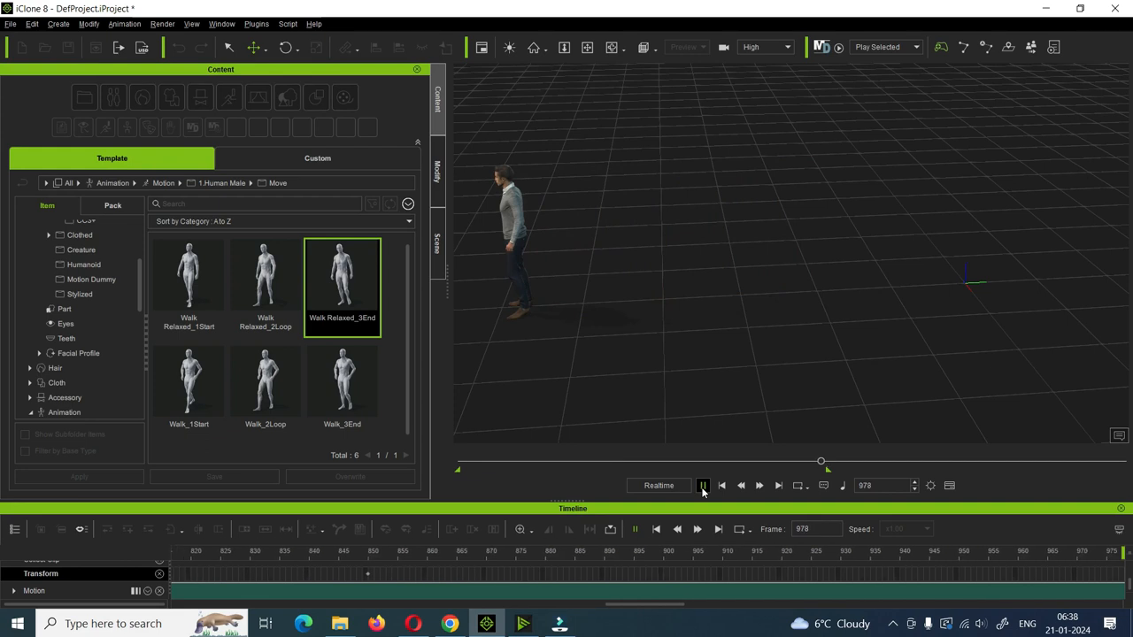
{"action": "left_click", "coordinate": [703, 486]}
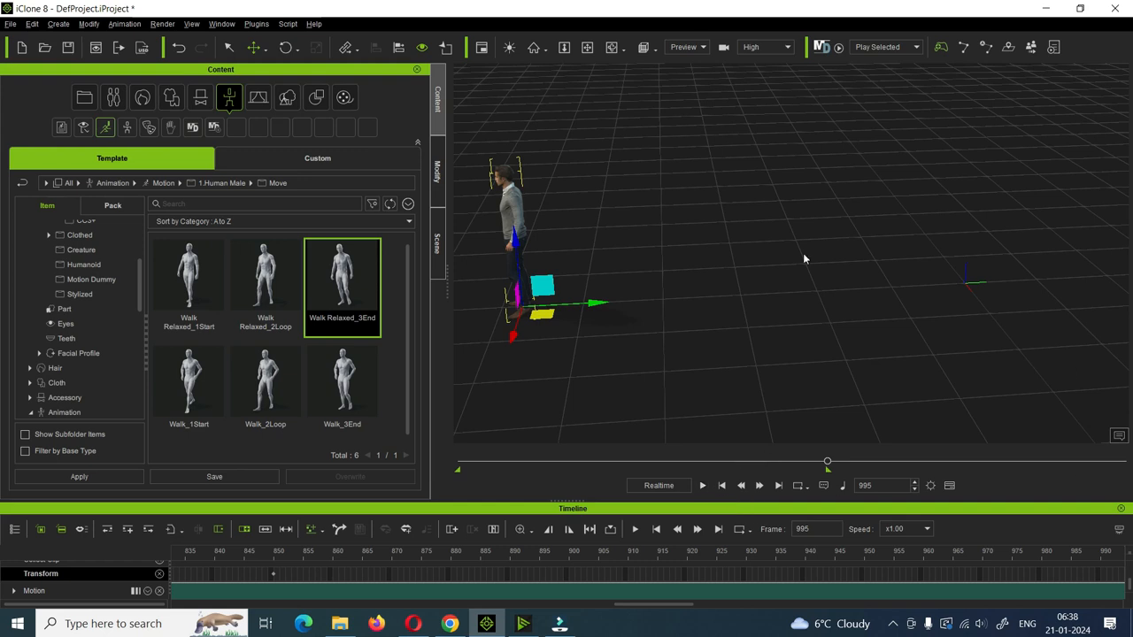
Open the Motion-Plus animation library at Animated, 1.Acting, 01_Male and find the Walk_M motion.
{"action": "scroll", "coordinate": [263, 323], "scroll_direction": "down", "scroll_amount": 1}
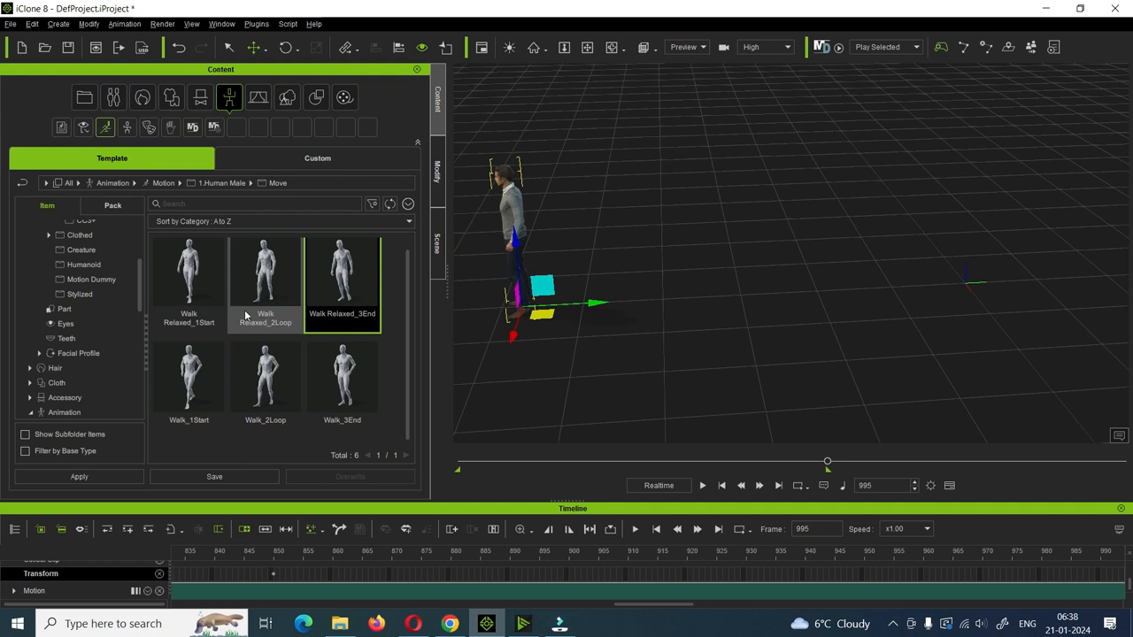
{"action": "left_click", "coordinate": [230, 100]}
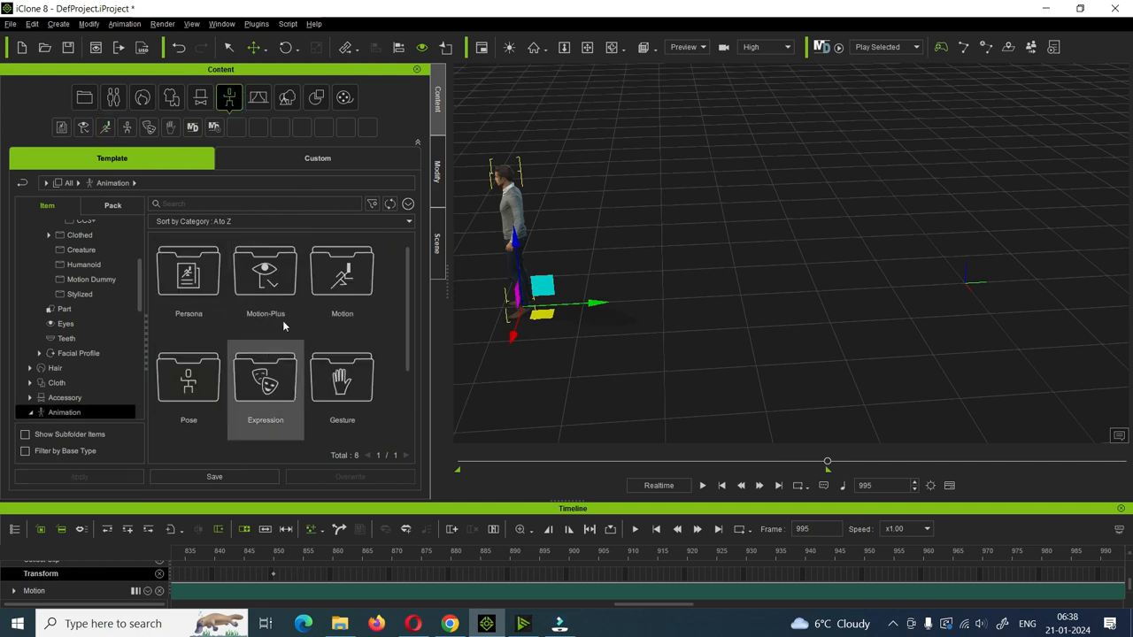
{"action": "double_click", "coordinate": [268, 281]}
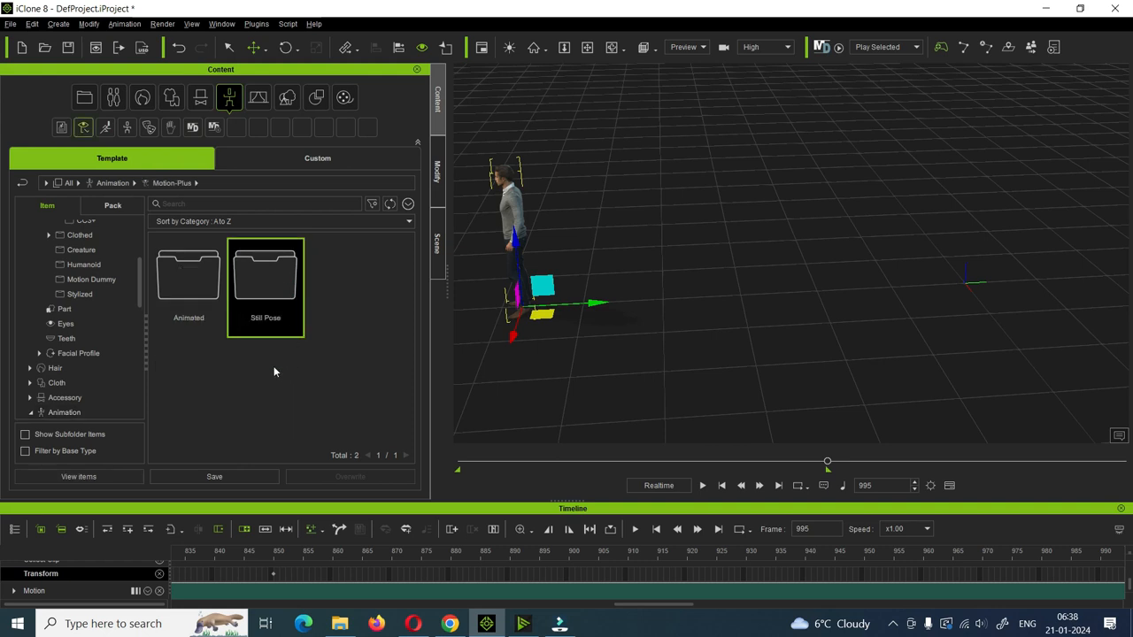
{"action": "double_click", "coordinate": [182, 292]}
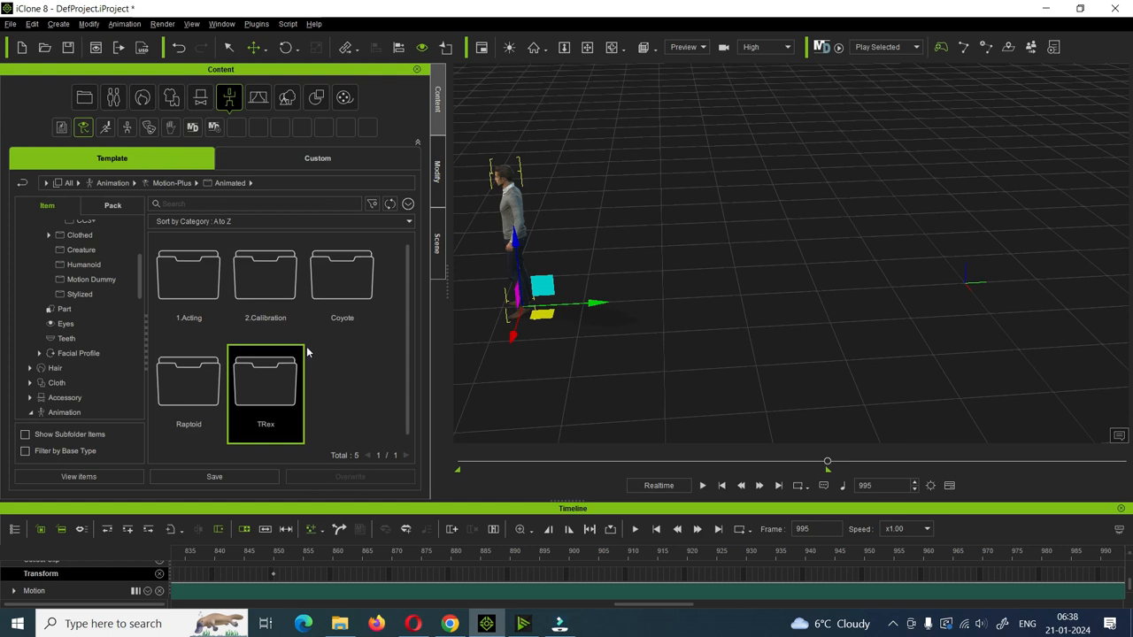
{"action": "double_click", "coordinate": [190, 301]}
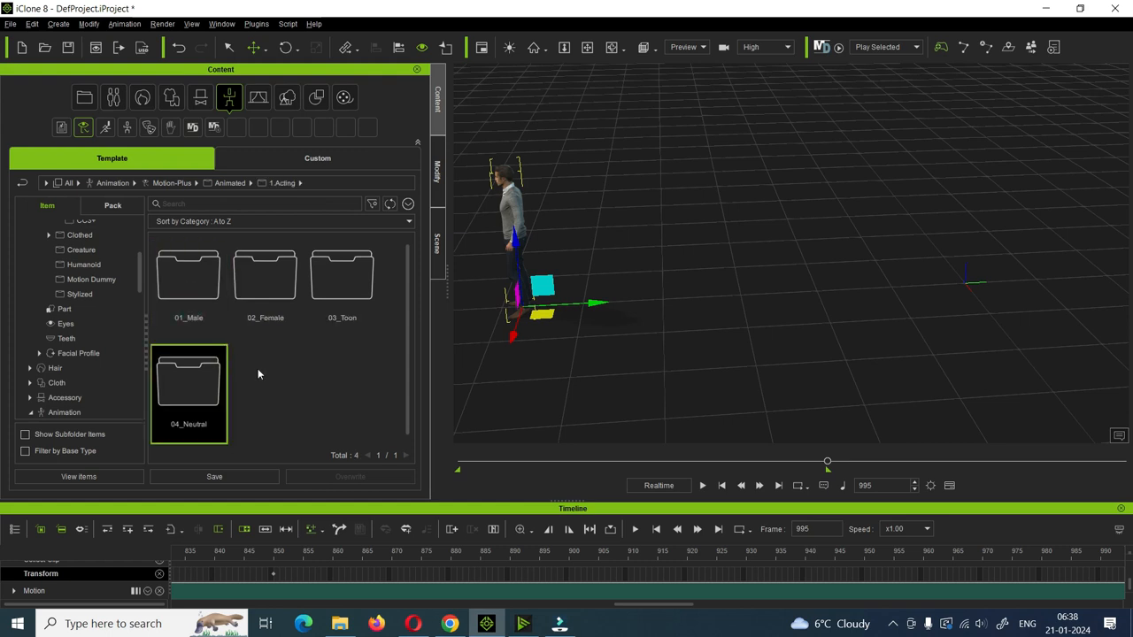
{"action": "double_click", "coordinate": [189, 279]}
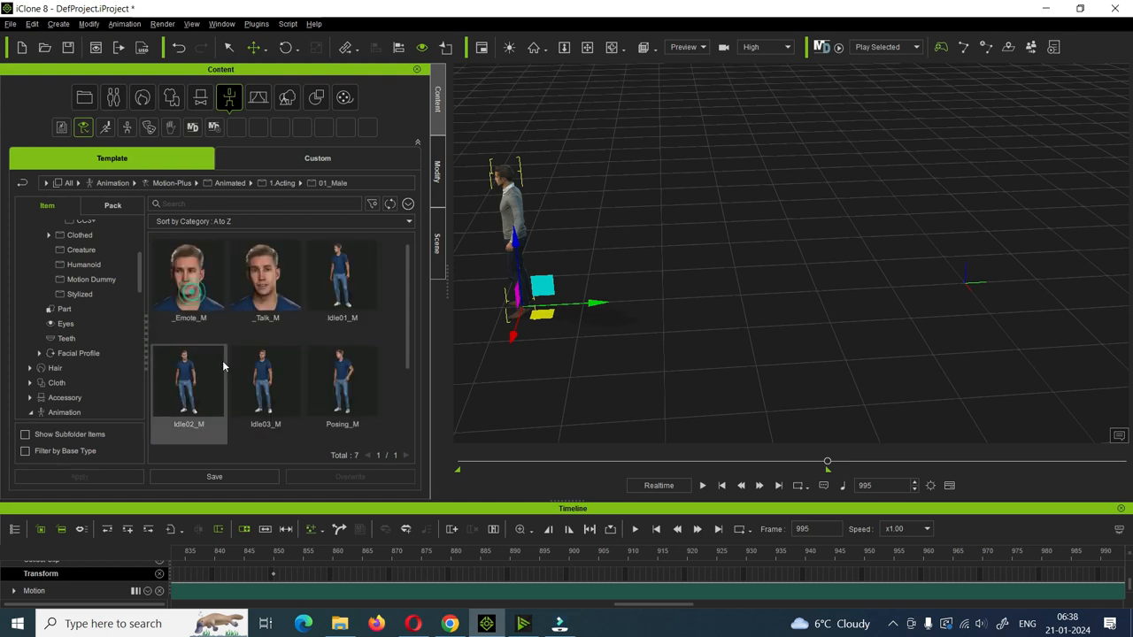
{"action": "scroll", "coordinate": [302, 348], "scroll_direction": "down", "scroll_amount": 2}
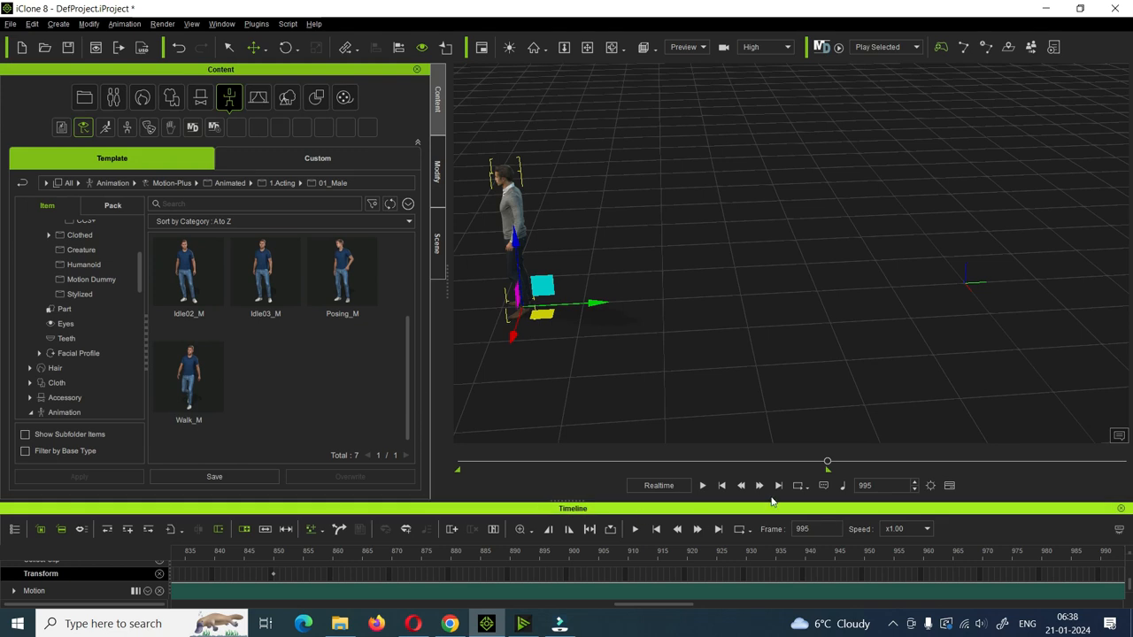
Remove the character's object animation at frame 0 and apply the Walk_M motion to the character.
{"action": "left_click_drag", "start_coordinate": [828, 464], "coordinate": [429, 474]}
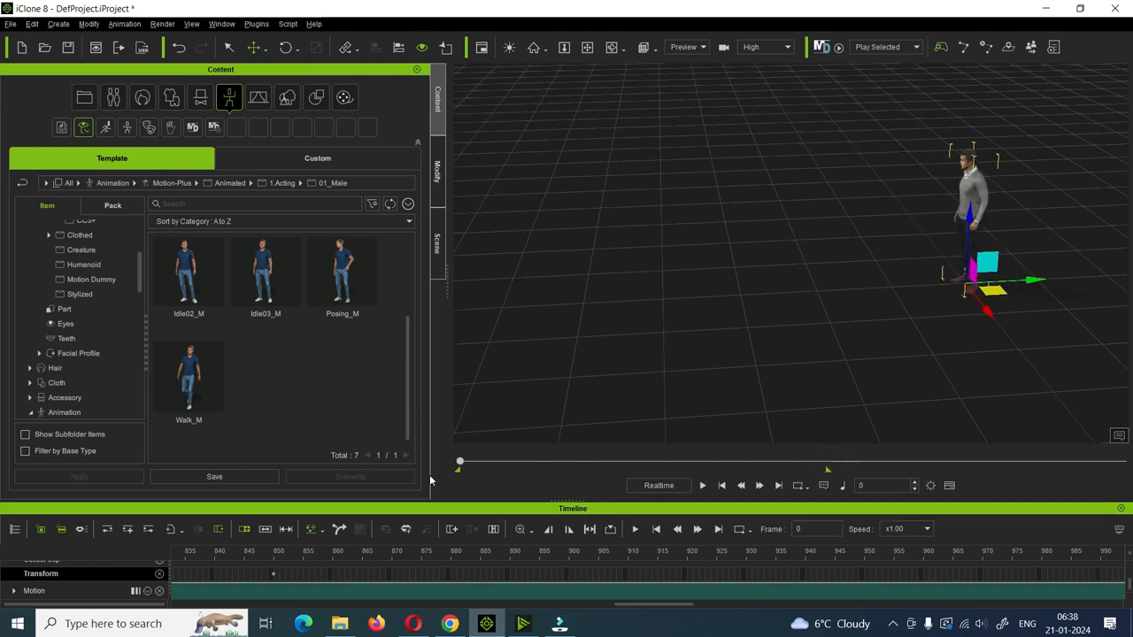
{"action": "right_click", "coordinate": [976, 203]}
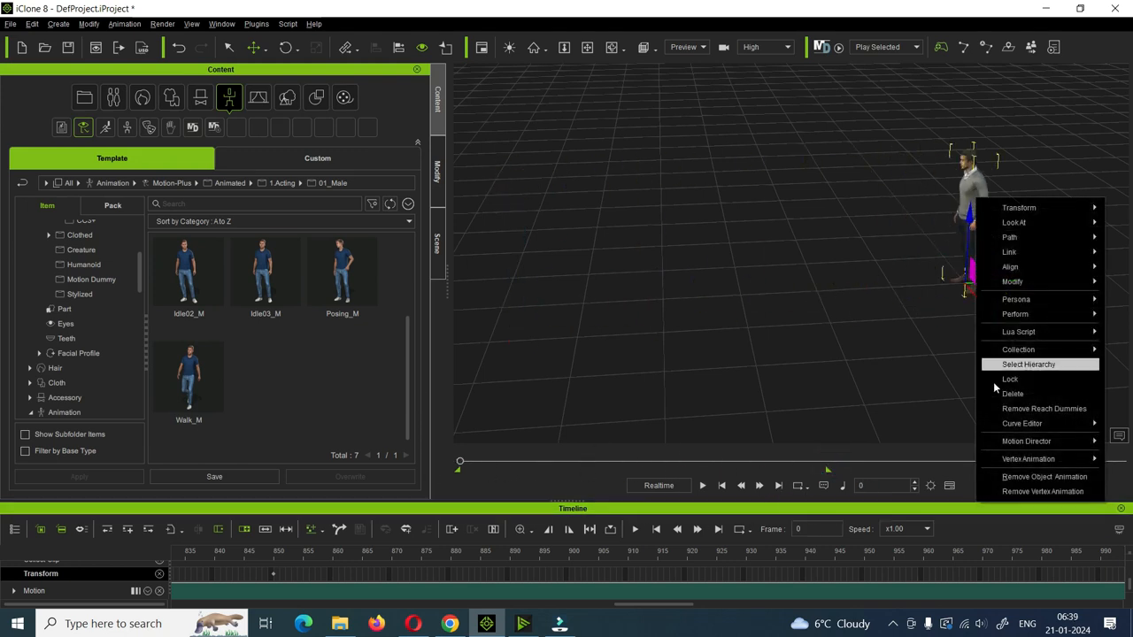
{"action": "left_click", "coordinate": [1022, 478]}
{"action": "left_click_drag", "start_coordinate": [189, 381], "coordinate": [972, 194]}
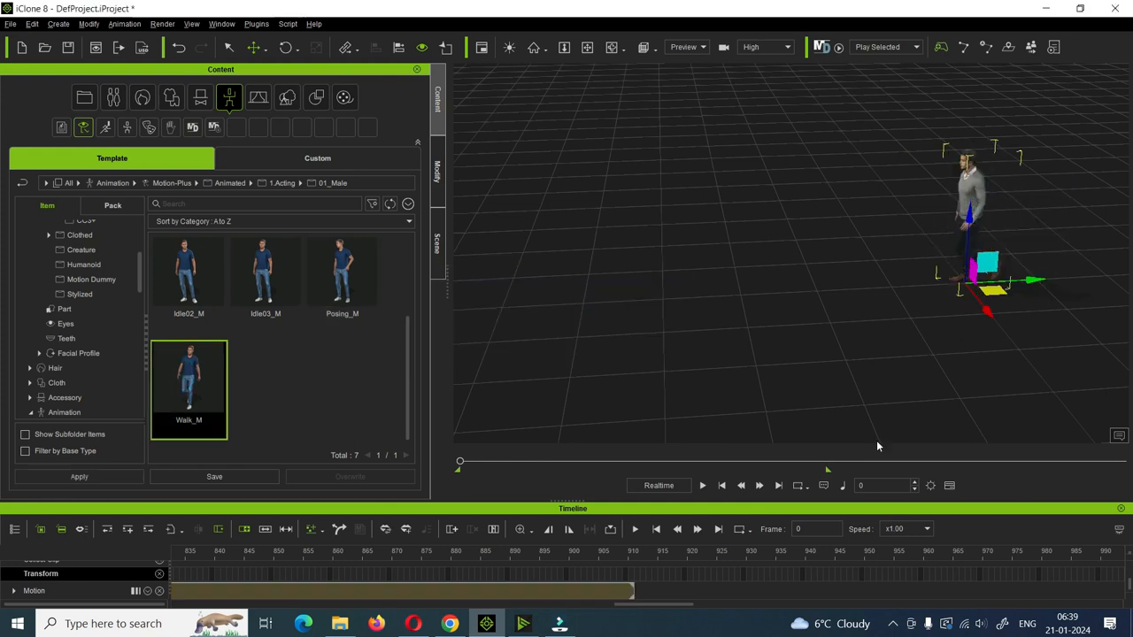
Play the Walk_M motion, end the playback range at the clip's end at frame 911, and return to frame 0.
{"action": "left_click", "coordinate": [703, 486]}
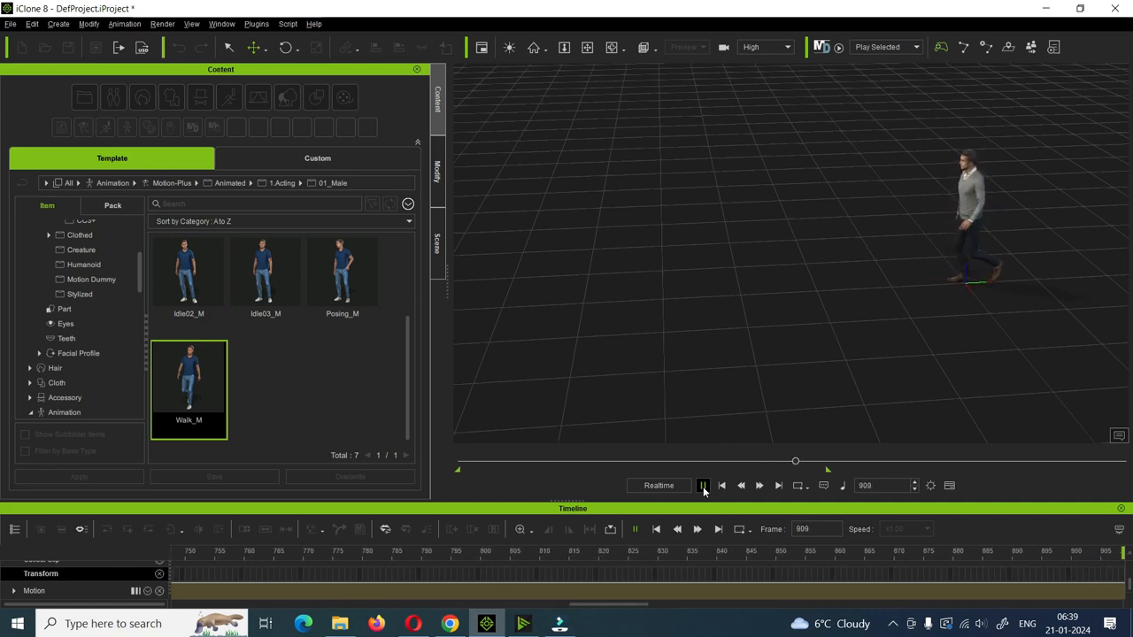
{"action": "left_click", "coordinate": [704, 489]}
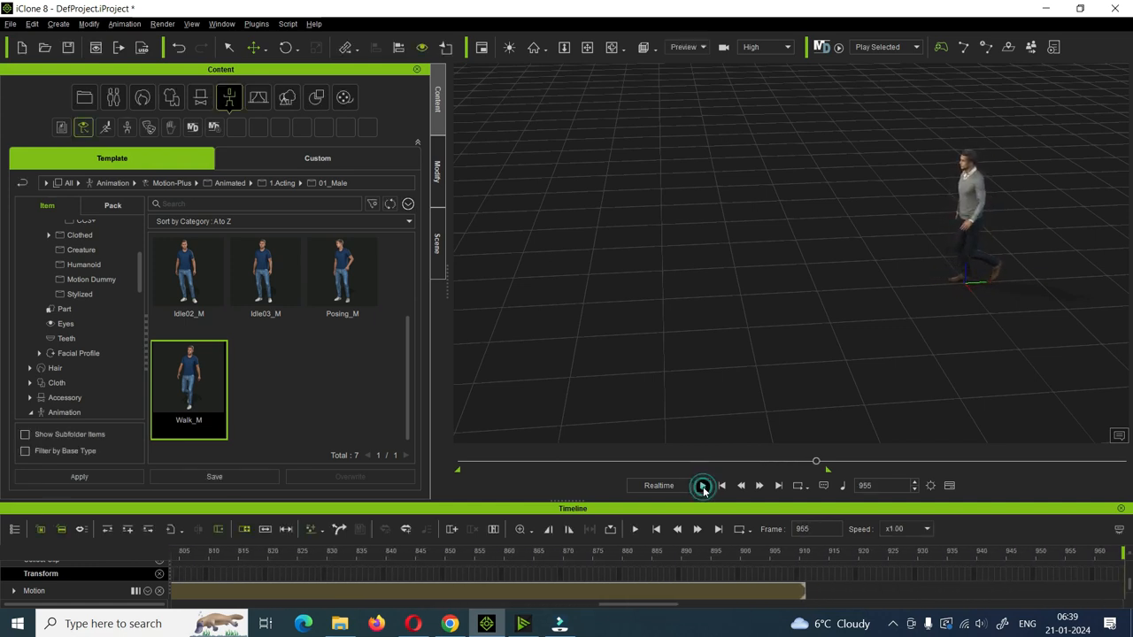
{"action": "left_click", "coordinate": [808, 599]}
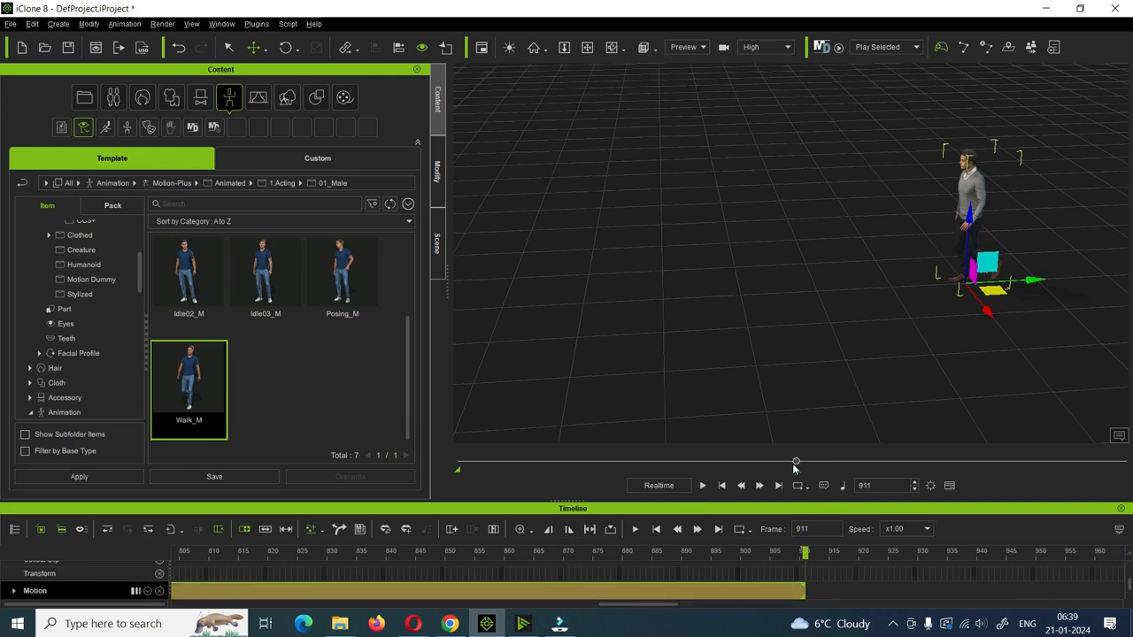
{"action": "left_click_drag", "start_coordinate": [797, 463], "coordinate": [459, 462]}
Remove the character's object animation with the dedicated removal command, and undo the removal.
{"action": "right_click", "coordinate": [970, 190]}
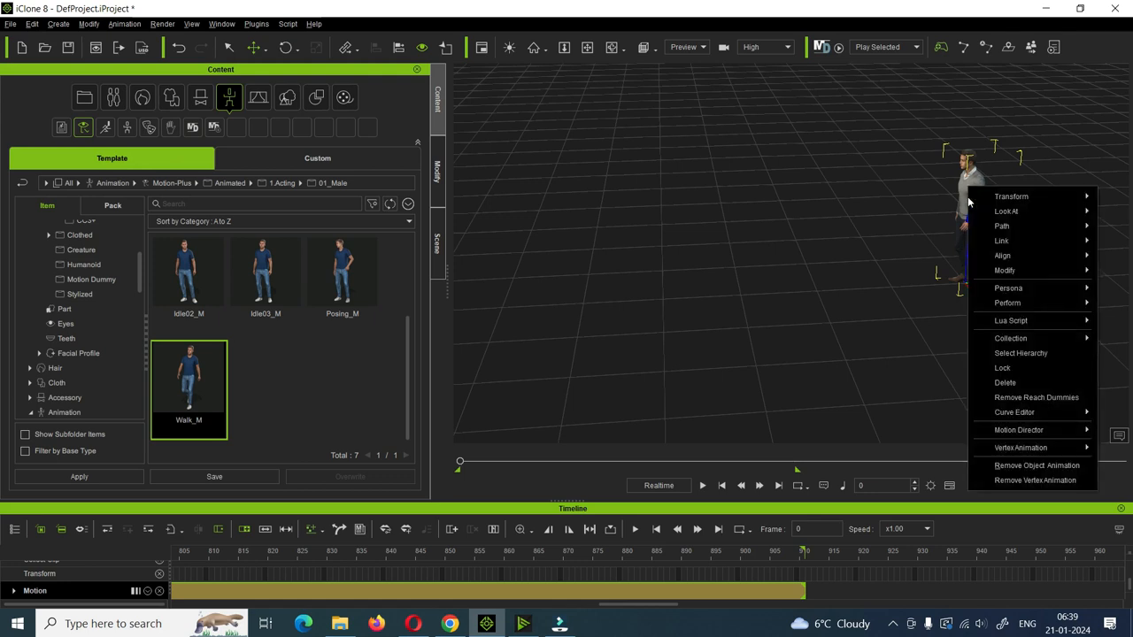
{"action": "left_click", "coordinate": [1014, 467]}
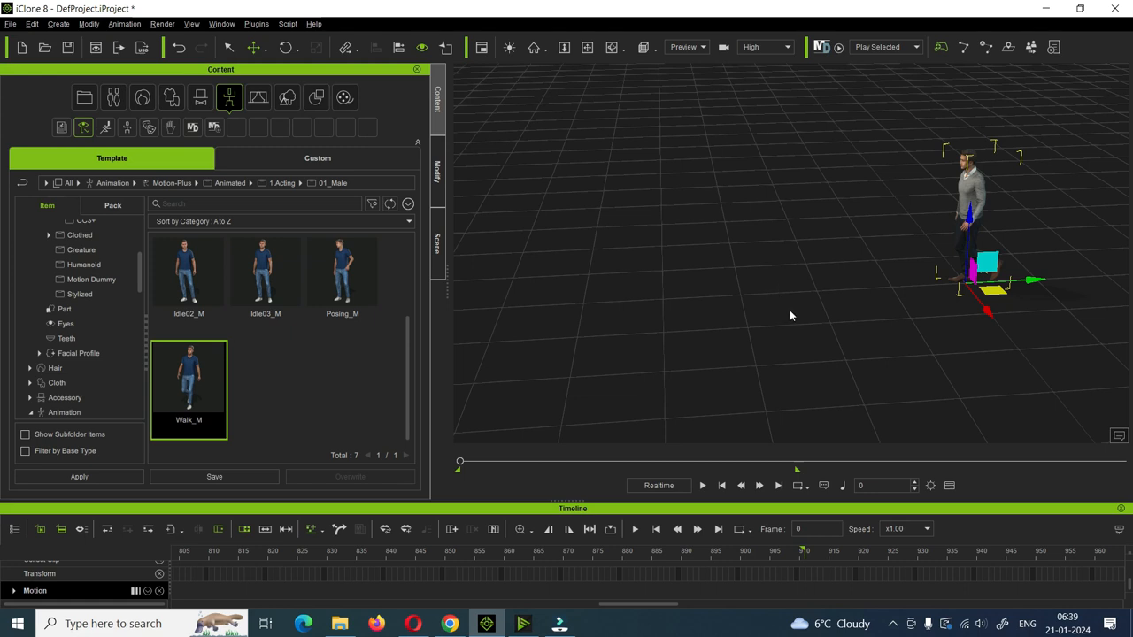
{"action": "key", "text": "ctrl+z"}
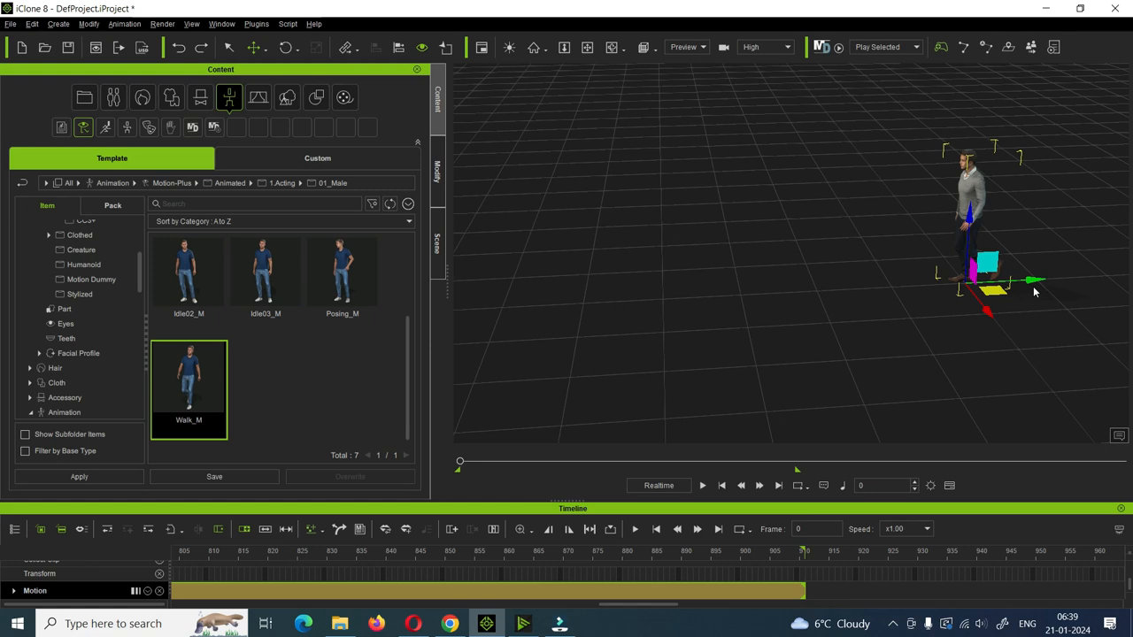
Delete the selected Walk_M clip from the Motion track, and undo the deletion.
{"action": "left_click", "coordinate": [796, 599]}
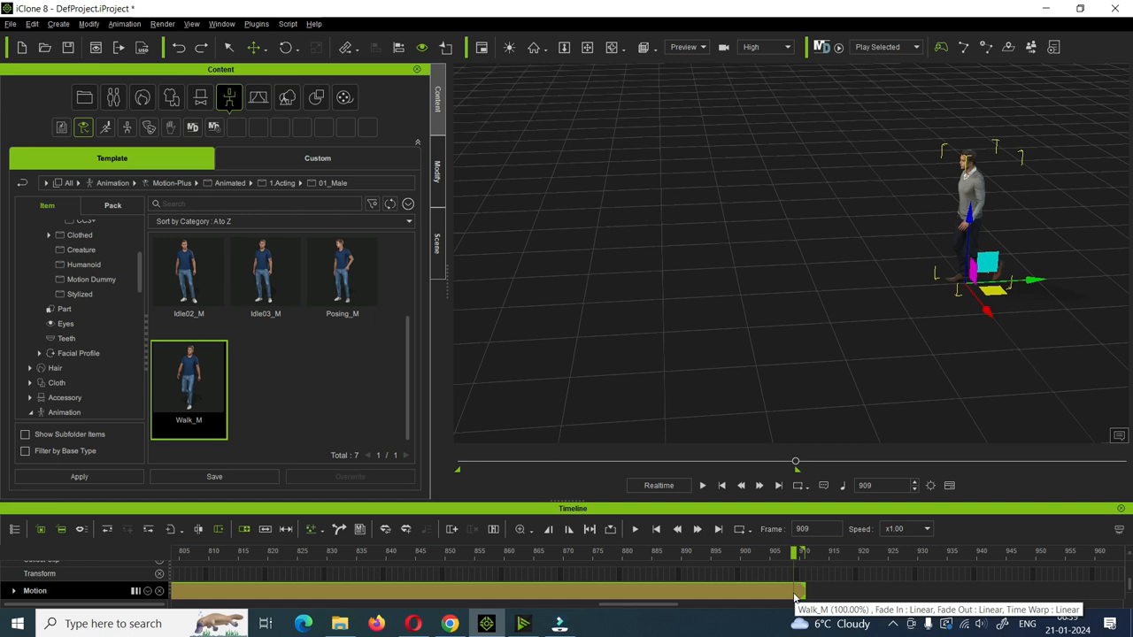
{"action": "key", "text": "Delete"}
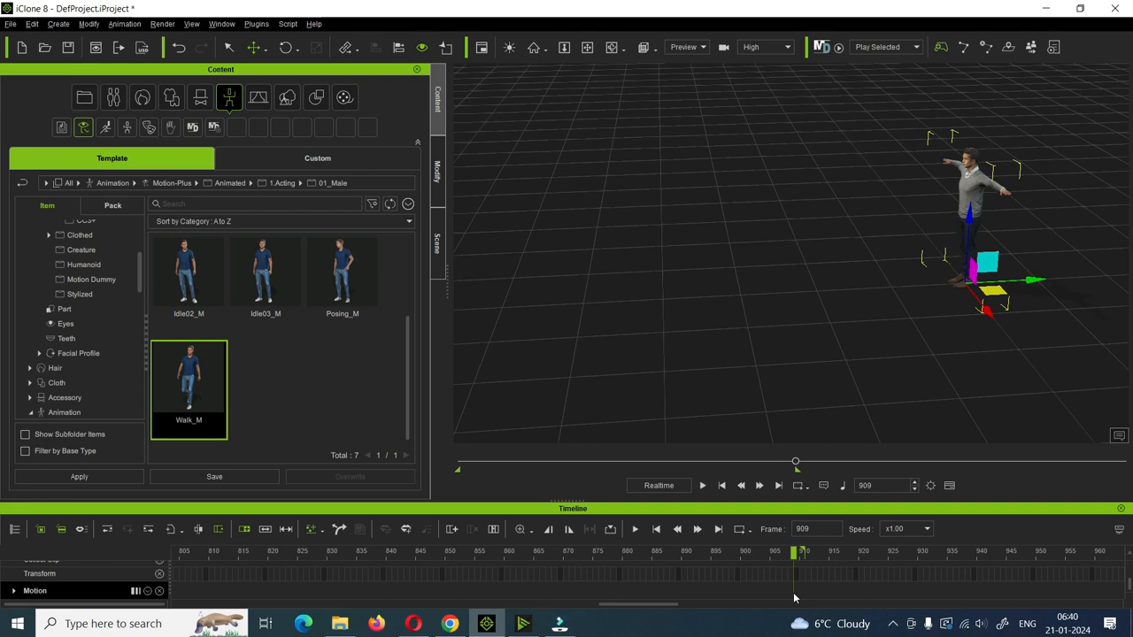
{"action": "key", "text": "ctrl+z"}
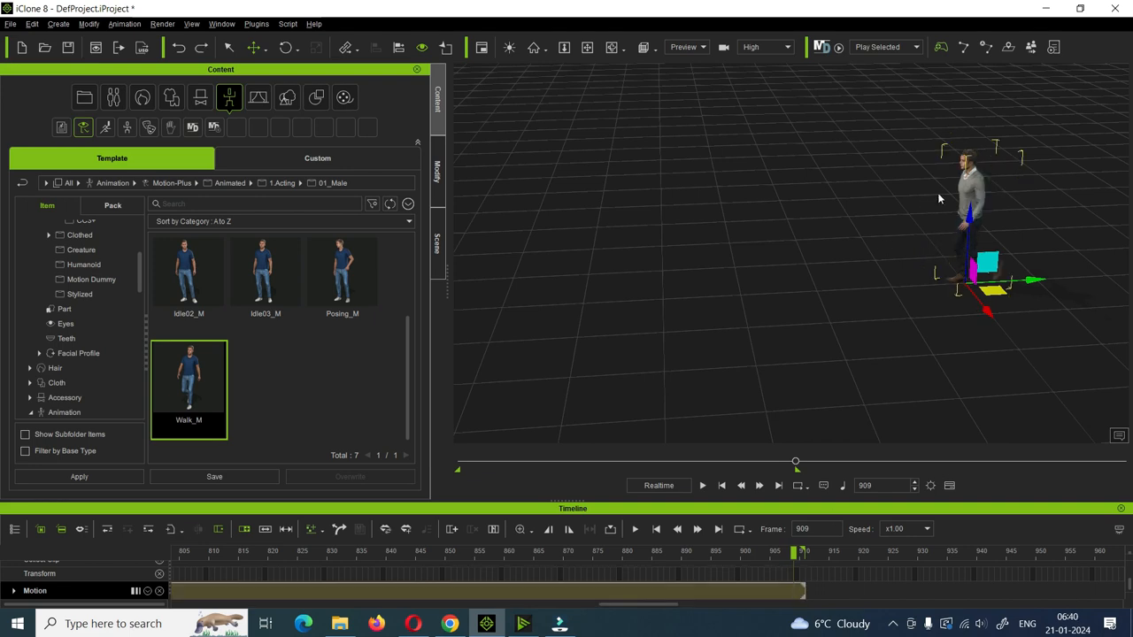
Remove the character's object animation at frame 909, and undo the removal.
{"action": "right_click", "coordinate": [963, 186]}
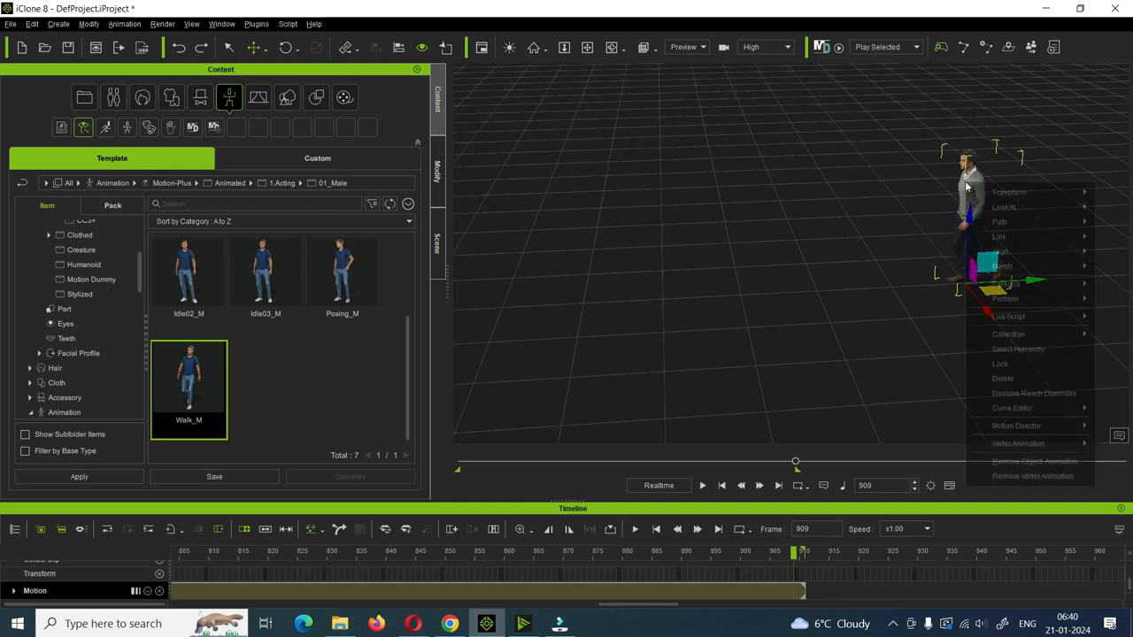
{"action": "left_click", "coordinate": [1002, 462]}
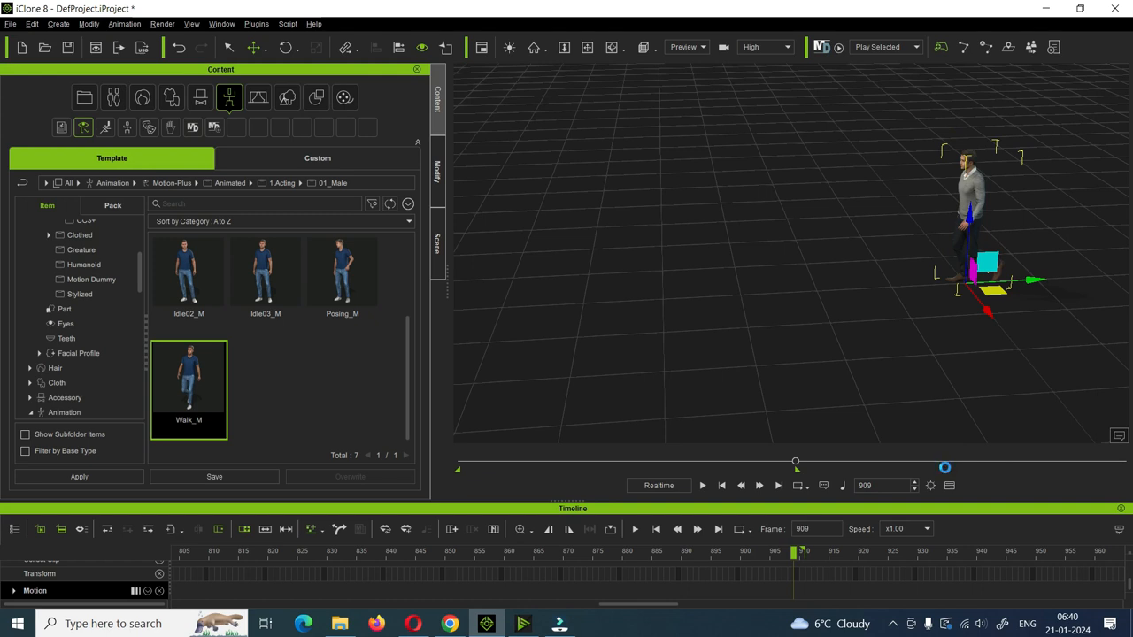
{"action": "key", "text": "ctrl+z"}
Move to frame 668 and remove the character's object animation.
{"action": "left_click_drag", "start_coordinate": [796, 461], "coordinate": [708, 475]}
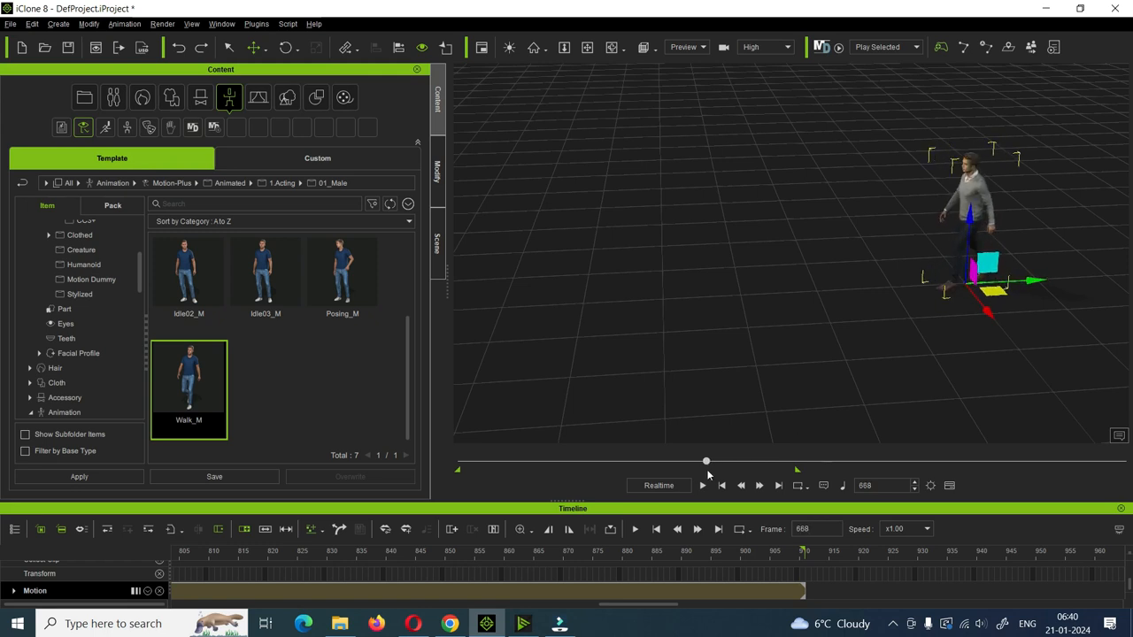
{"action": "right_click", "coordinate": [971, 179]}
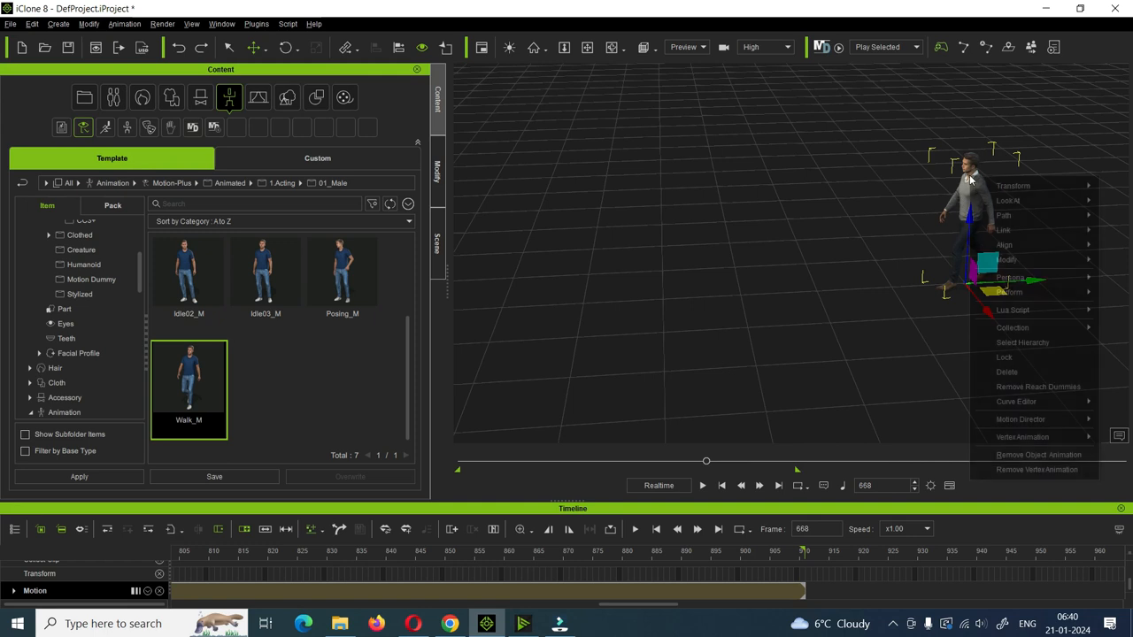
{"action": "left_click", "coordinate": [1018, 455]}
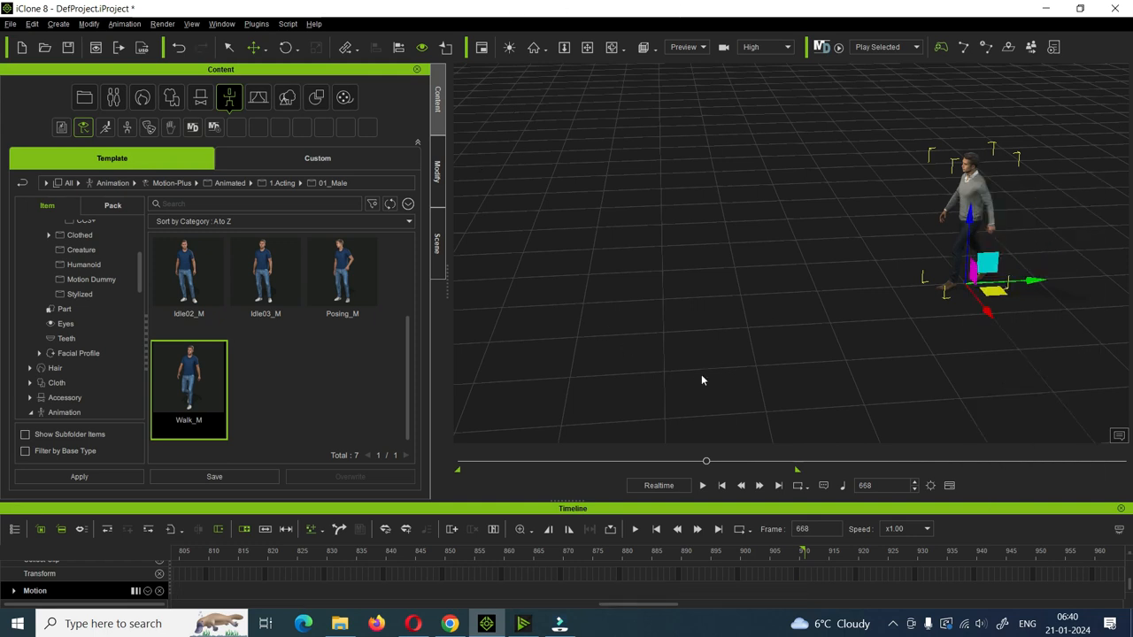
Return to frame 0 and apply the Walk Think motion from the 1.Human Male Perform folder to the character.
{"action": "left_click_drag", "start_coordinate": [708, 462], "coordinate": [461, 477]}
{"action": "left_click", "coordinate": [229, 97]}
{"action": "scroll", "coordinate": [248, 343], "scroll_direction": "up", "scroll_amount": 3}
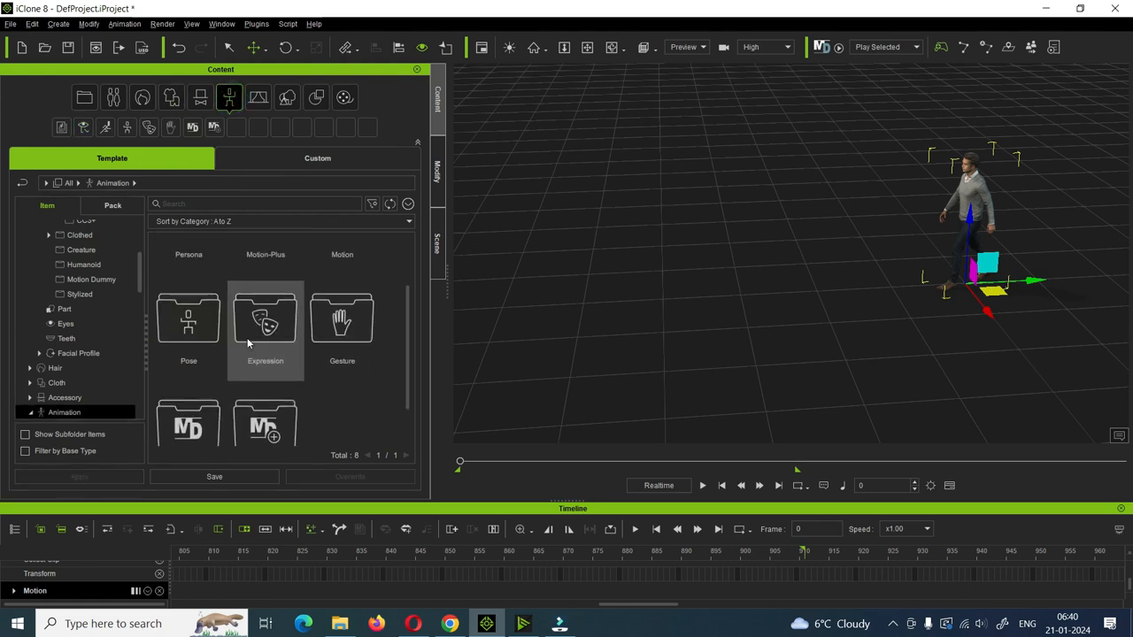
{"action": "left_click", "coordinate": [342, 276]}
{"action": "double_click", "coordinate": [342, 277]}
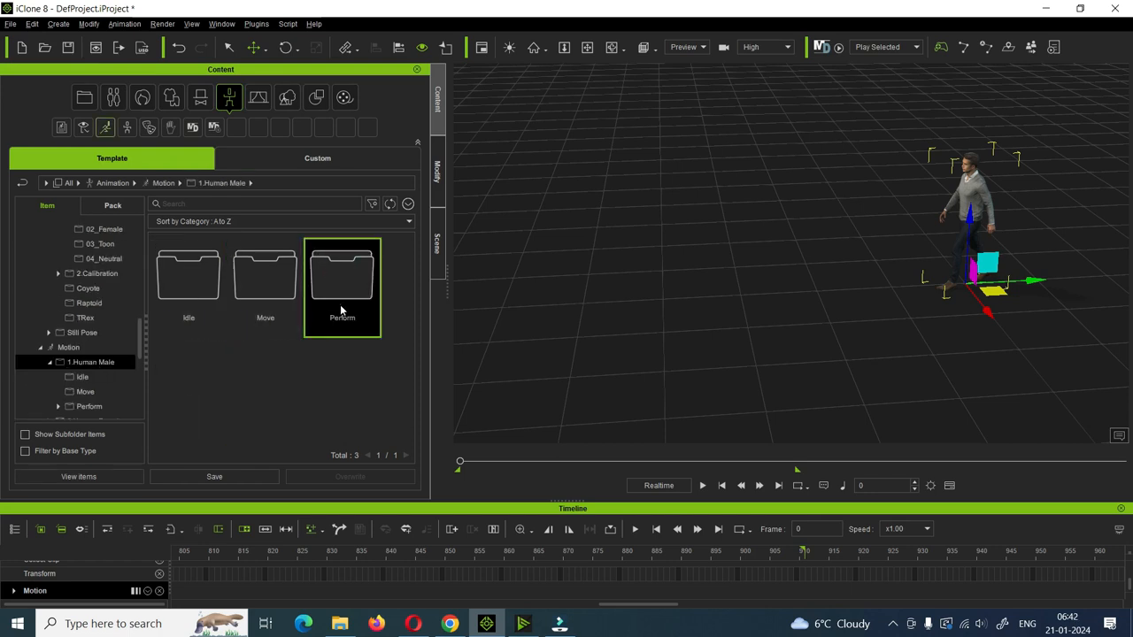
{"action": "double_click", "coordinate": [341, 308]}
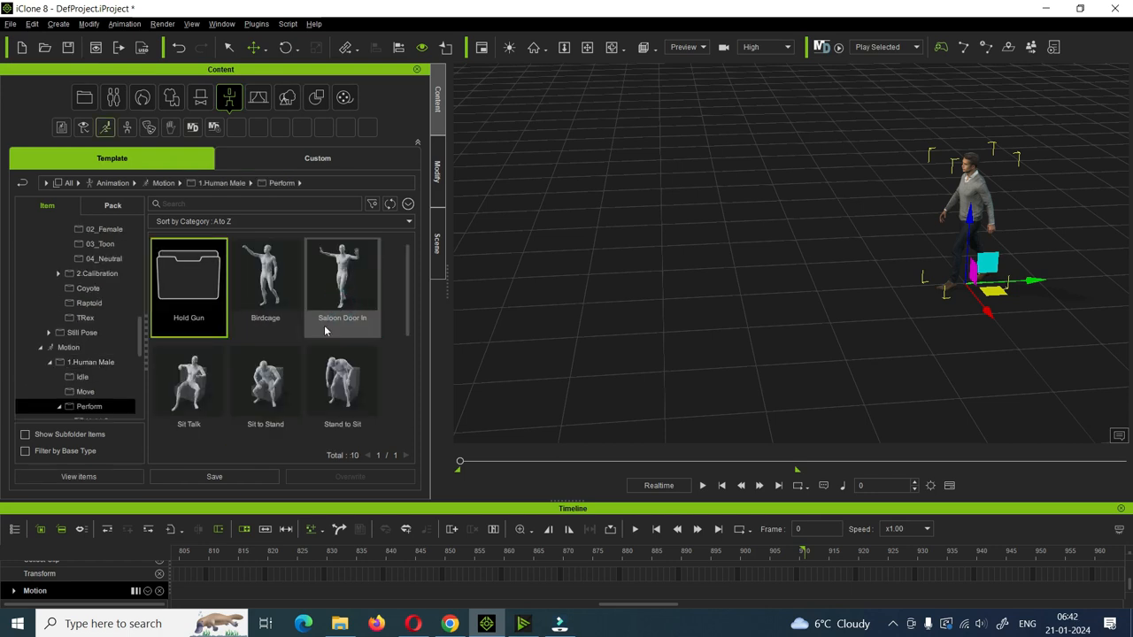
{"action": "scroll", "coordinate": [326, 336], "scroll_direction": "down", "scroll_amount": 1}
{"action": "scroll", "coordinate": [325, 345], "scroll_direction": "down", "scroll_amount": 2}
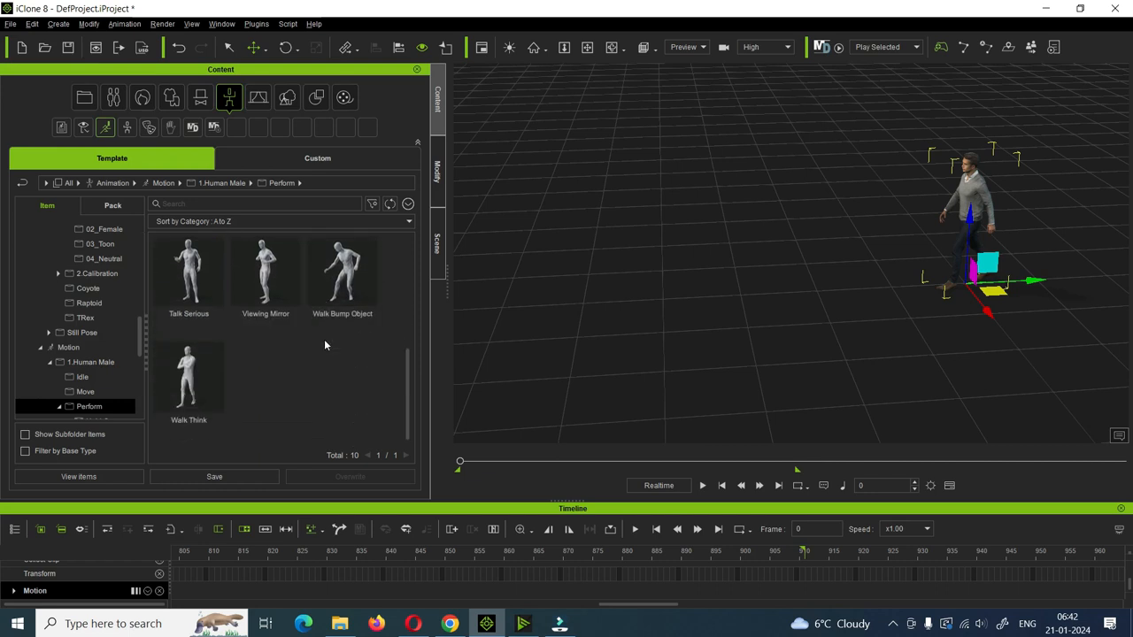
{"action": "left_click_drag", "start_coordinate": [172, 397], "coordinate": [973, 184]}
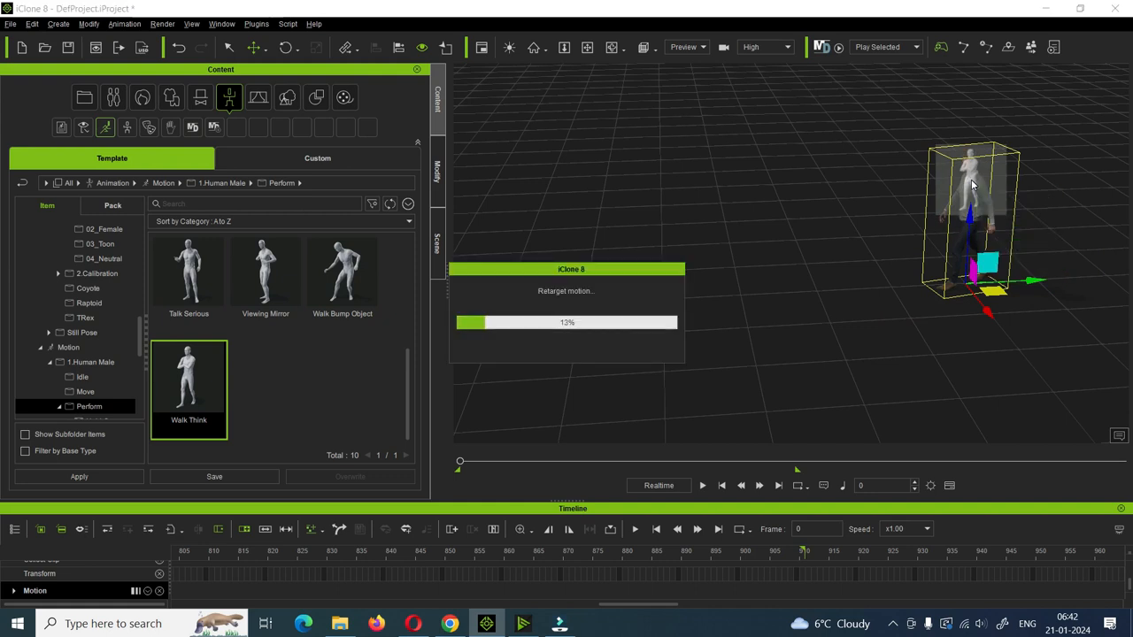
Extend the playback range to frame 1799 and play the Walk Think motion from the start.
{"action": "left_click", "coordinate": [703, 486]}
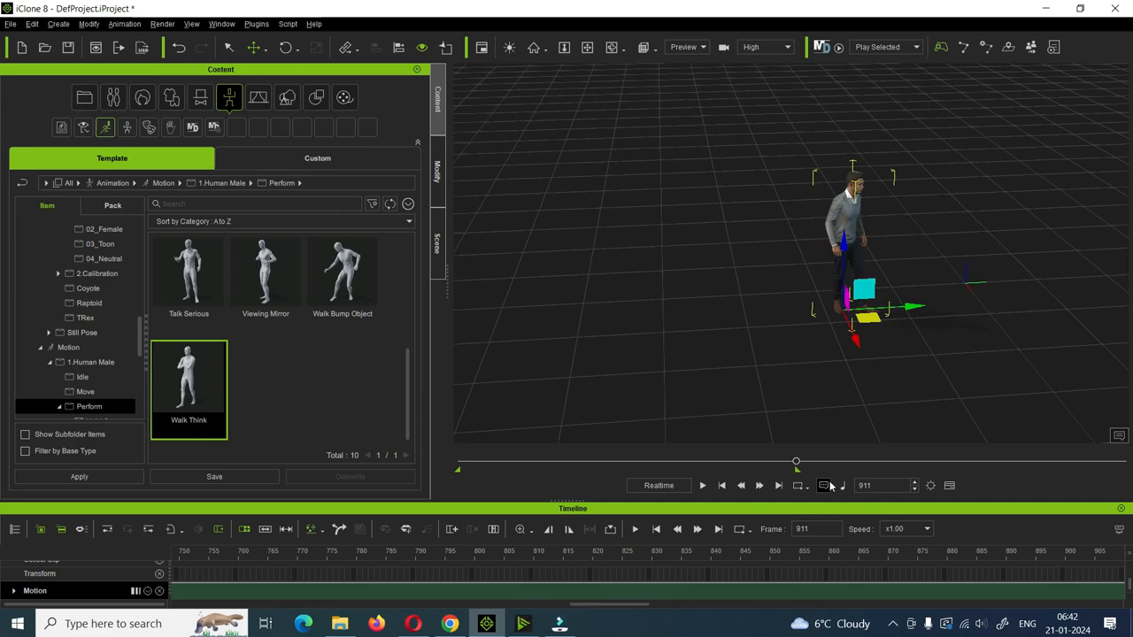
{"action": "left_click_drag", "start_coordinate": [798, 473], "coordinate": [1076, 469]}
{"action": "left_click_drag", "start_coordinate": [587, 608], "coordinate": [1084, 610]}
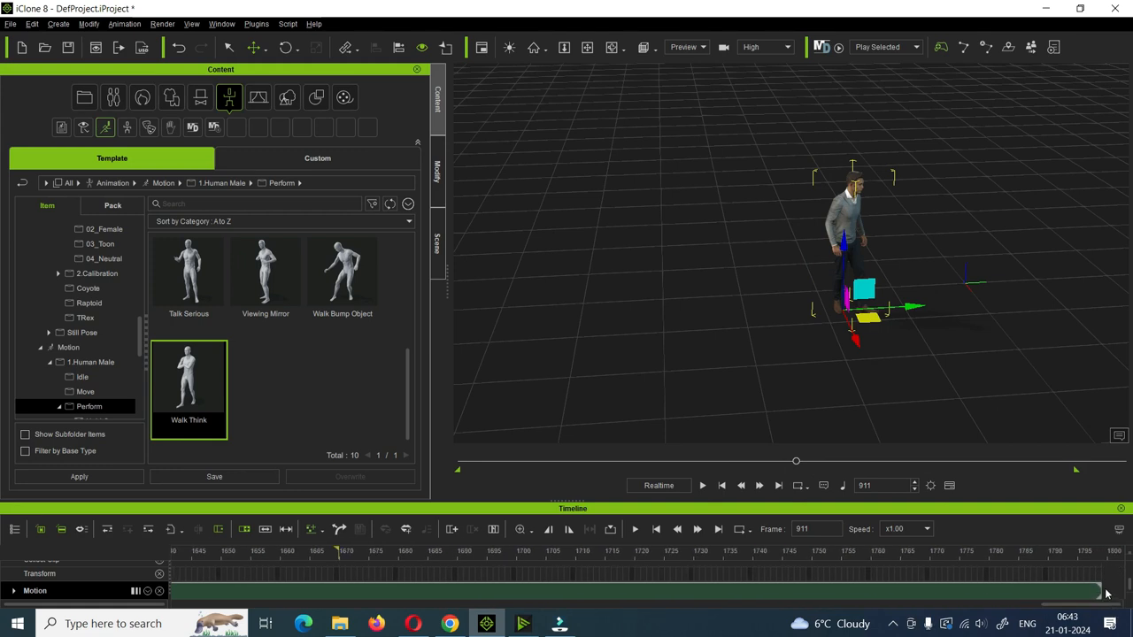
{"action": "left_click", "coordinate": [1106, 594]}
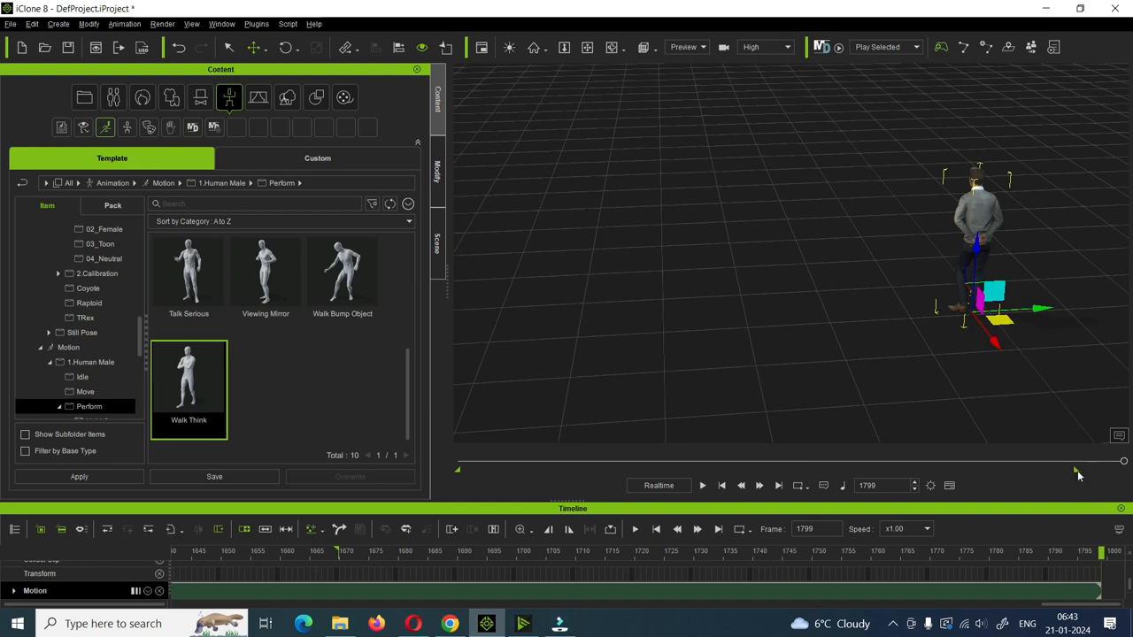
{"action": "left_click", "coordinate": [1077, 464]}
{"action": "left_click_drag", "start_coordinate": [1079, 462], "coordinate": [459, 461]}
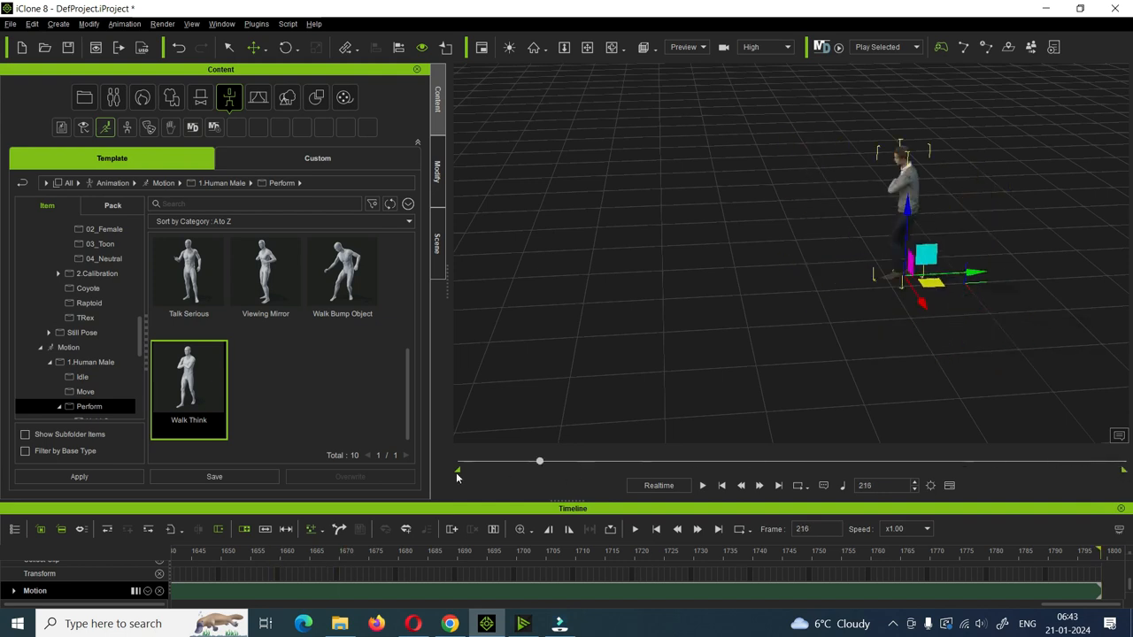
{"action": "left_click", "coordinate": [702, 485]}
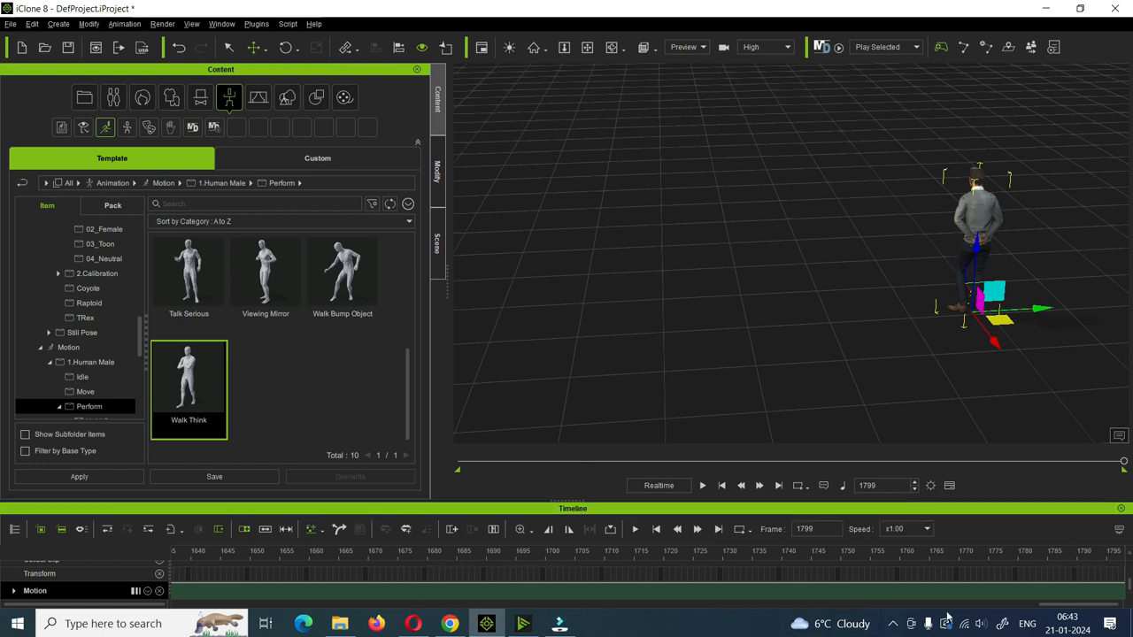
{"action": "left_click_drag", "start_coordinate": [1068, 607], "coordinate": [1093, 606]}
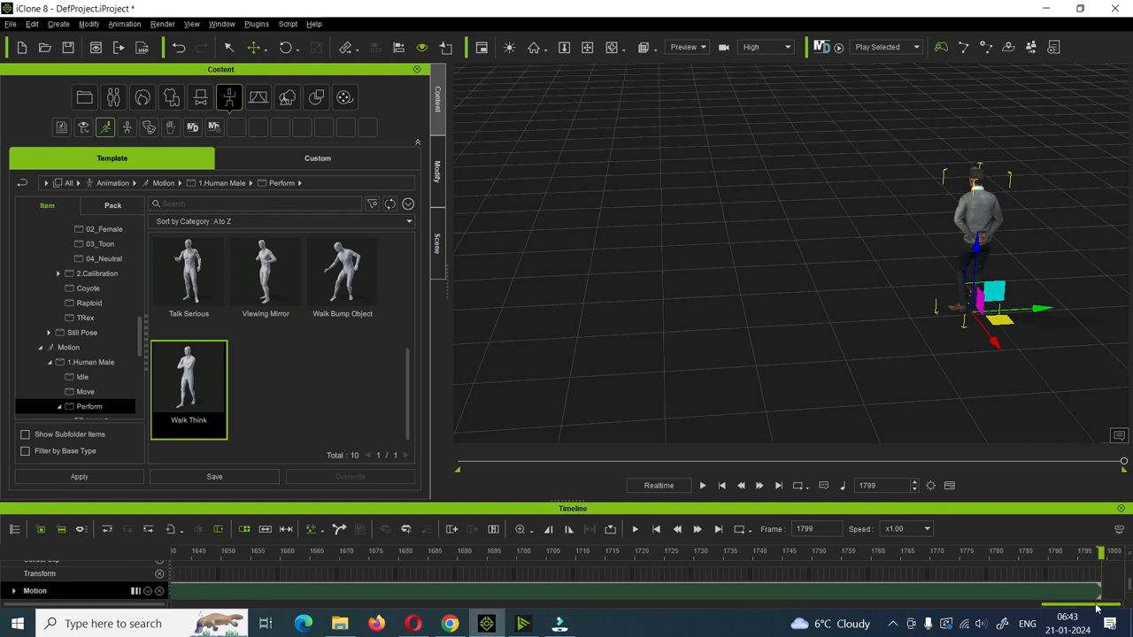
Set the project's end frames to 2500 in the project settings.
{"action": "left_click", "coordinate": [31, 23]}
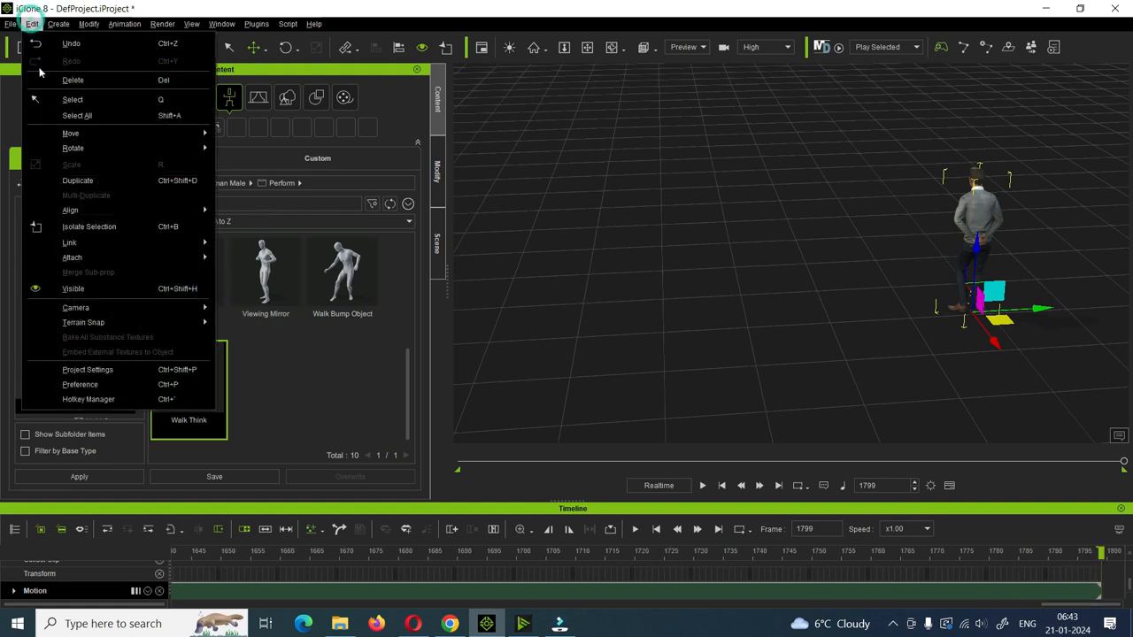
{"action": "left_click", "coordinate": [93, 367]}
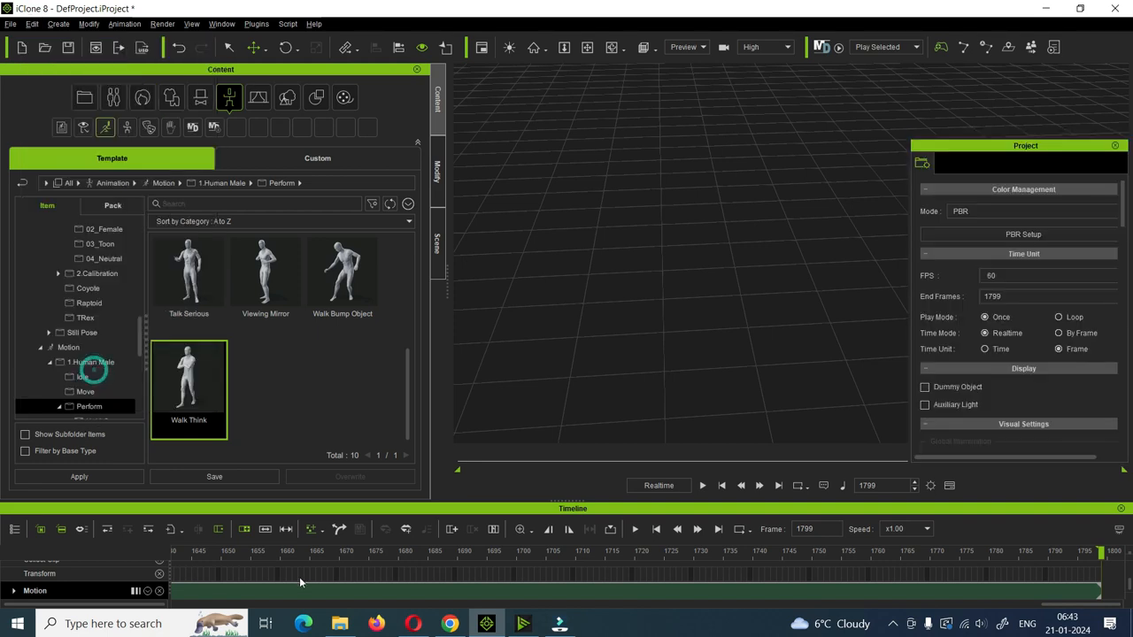
{"action": "left_click", "coordinate": [1006, 296]}
{"action": "type", "text": "2500"}
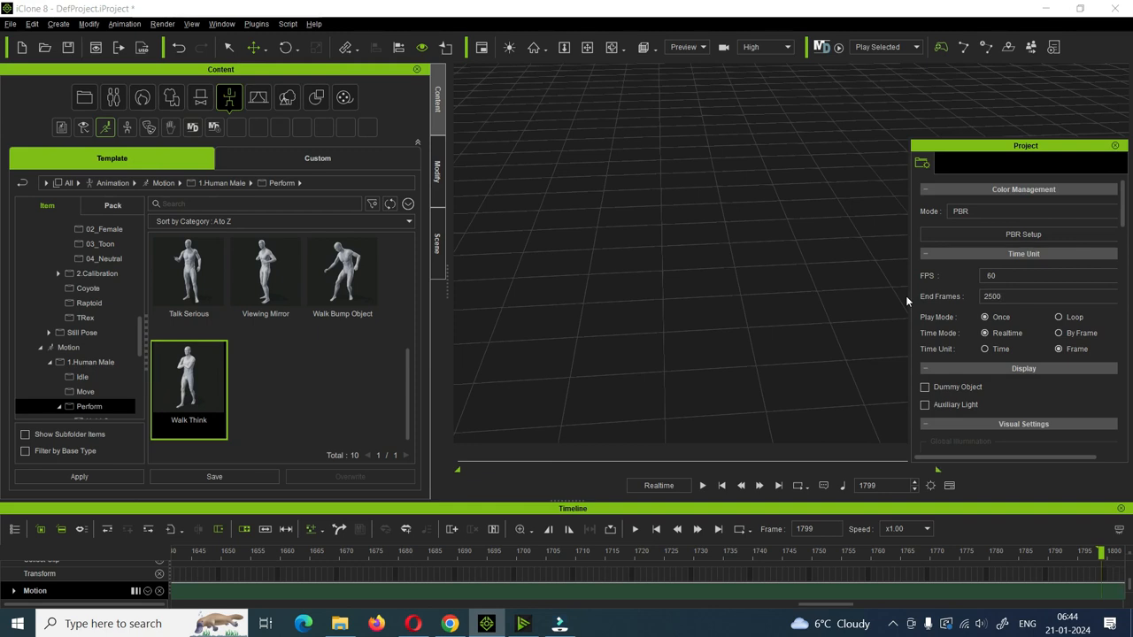
{"action": "left_click", "coordinate": [1115, 146]}
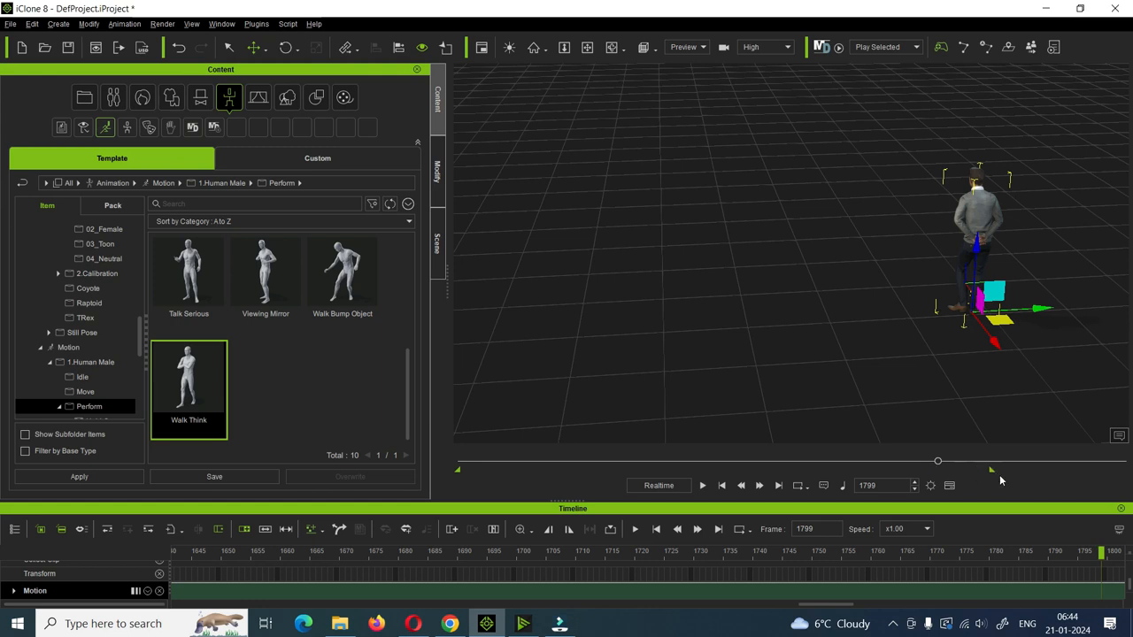
End the playback range at the Walk Think clip's end at frame 2040, play the motion, and scrub back to frame 447.
{"action": "left_click_drag", "start_coordinate": [856, 608], "coordinate": [974, 611]}
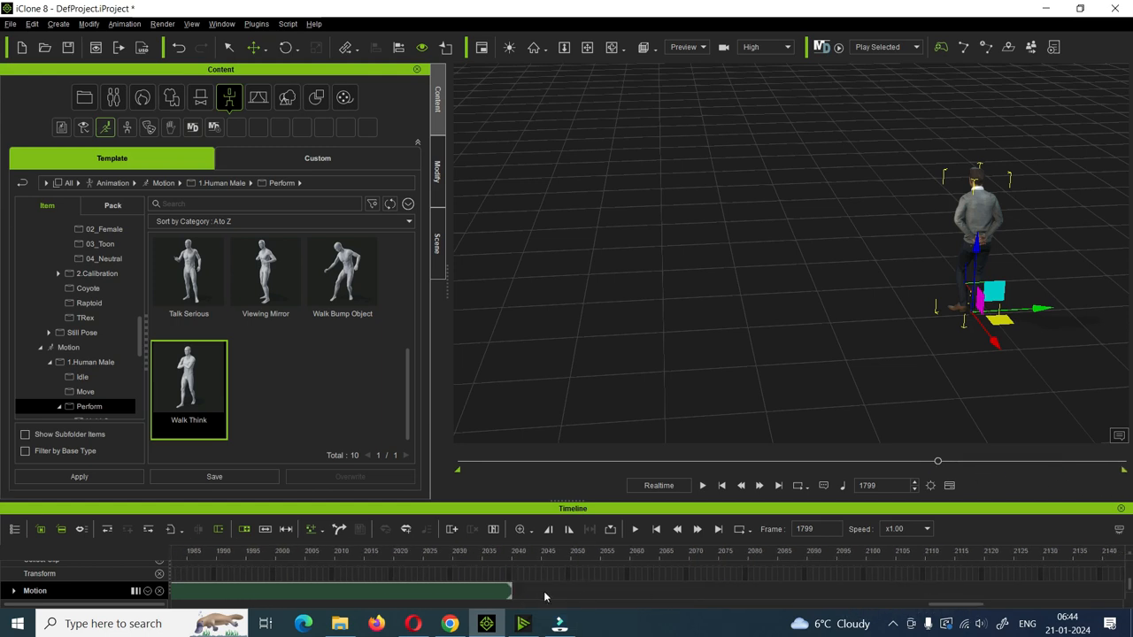
{"action": "left_click", "coordinate": [513, 595]}
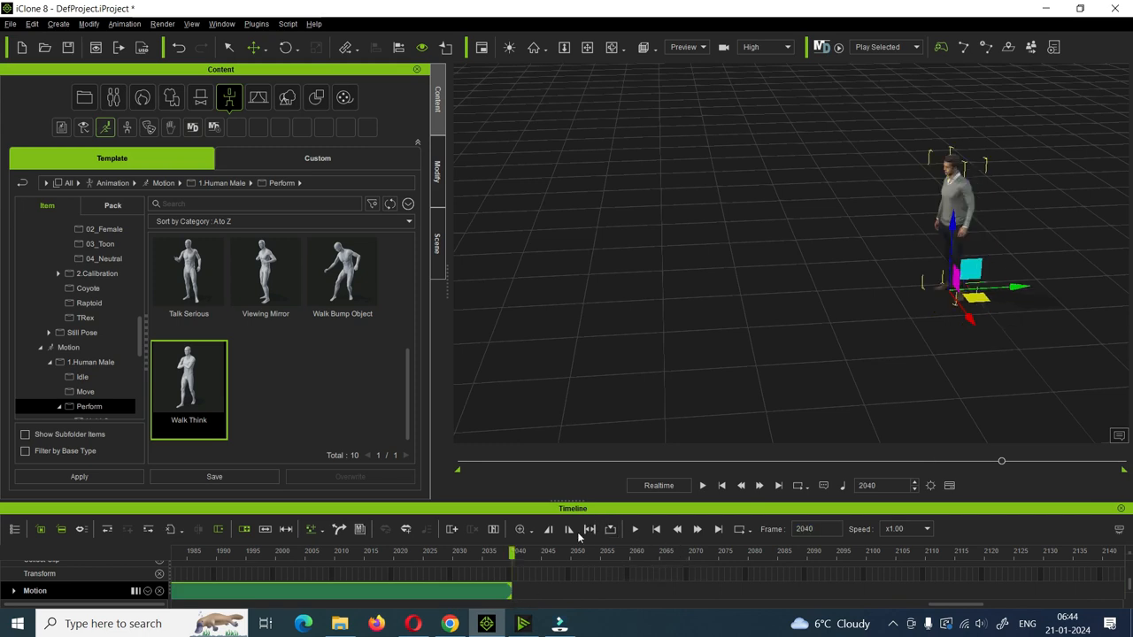
{"action": "left_click", "coordinate": [703, 485]}
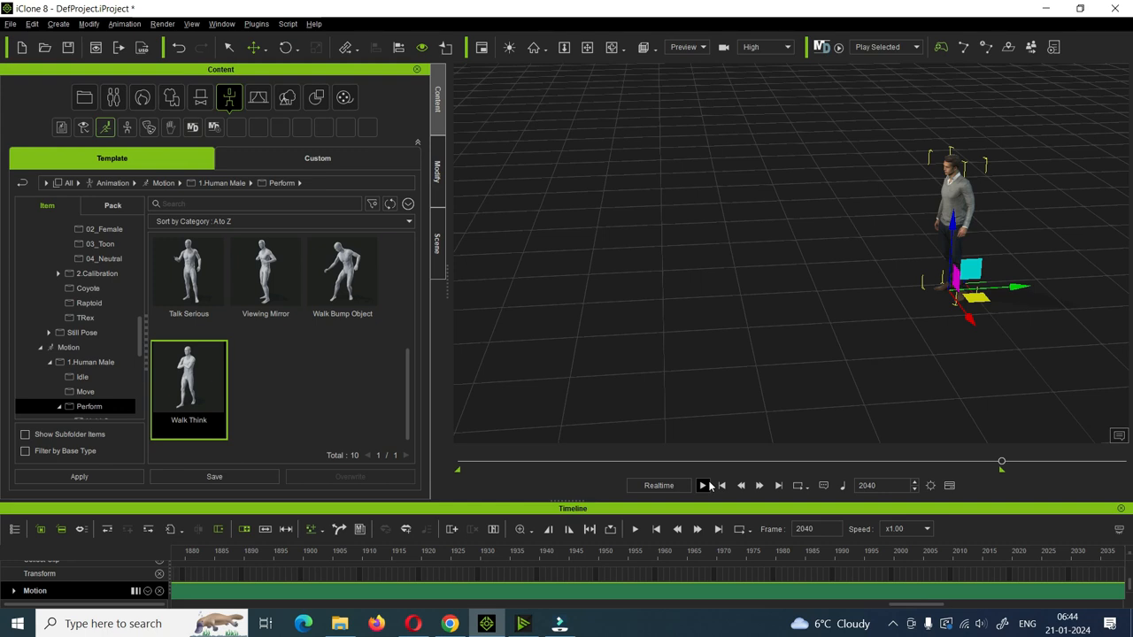
{"action": "left_click_drag", "start_coordinate": [914, 607], "coordinate": [180, 608]}
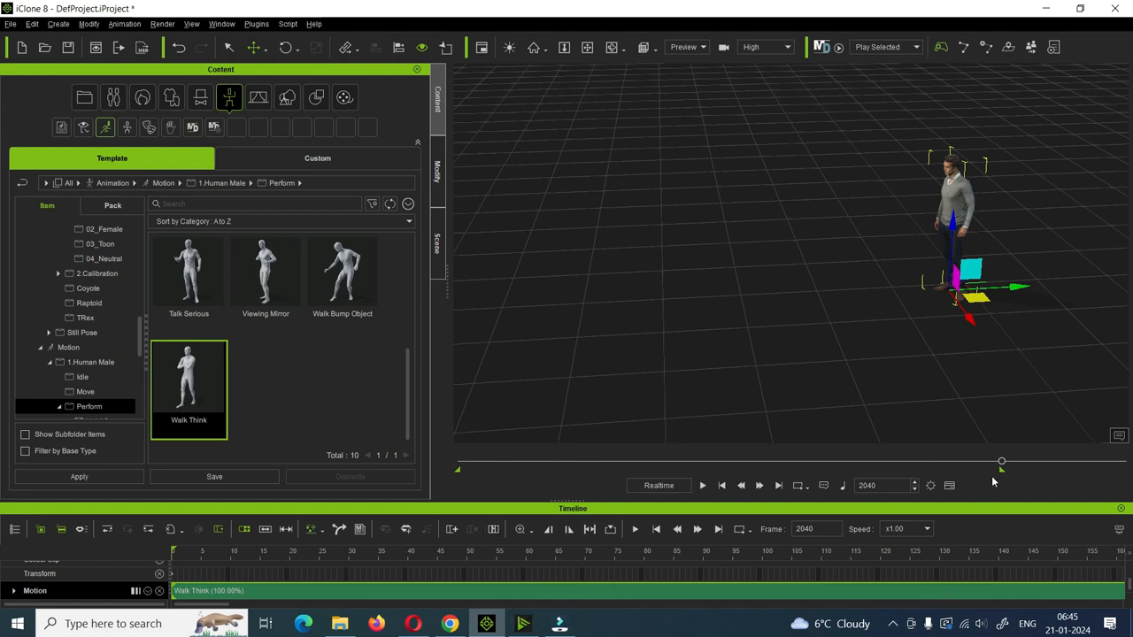
{"action": "left_click_drag", "start_coordinate": [1002, 464], "coordinate": [579, 489]}
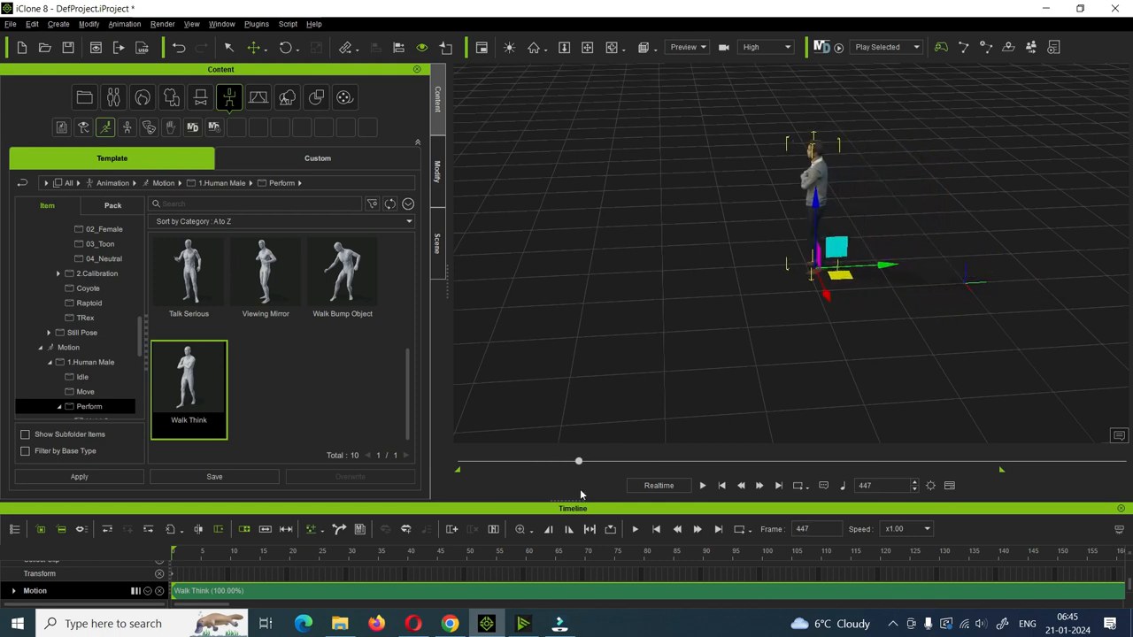